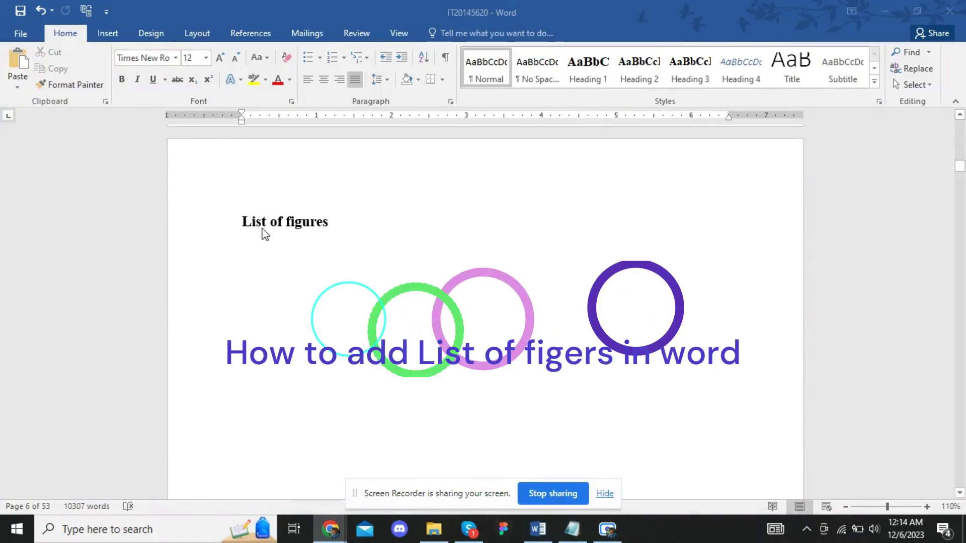
Scroll down to the code screenshot on page 25 in the Implementation and Testing section.
left_click_drag(961, 171, 961, 361)
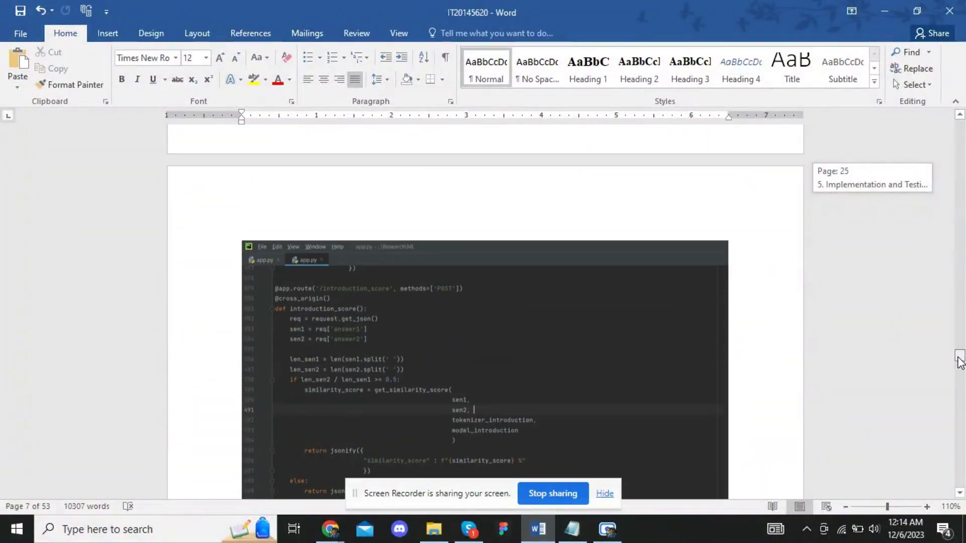
Start a caption for the code screenshot using the Figure label.
left_click(457, 270)
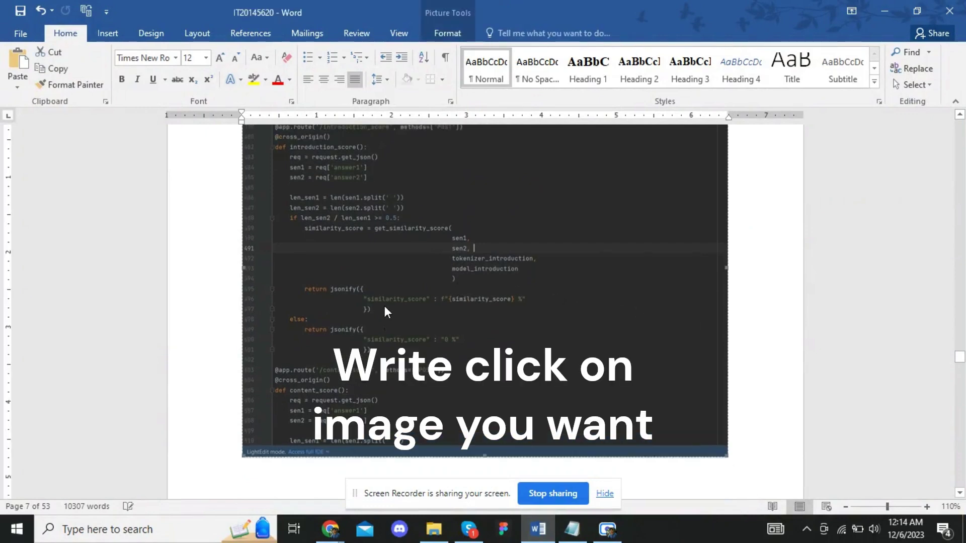
scroll(285, 208, "up", 2)
right_click(278, 187)
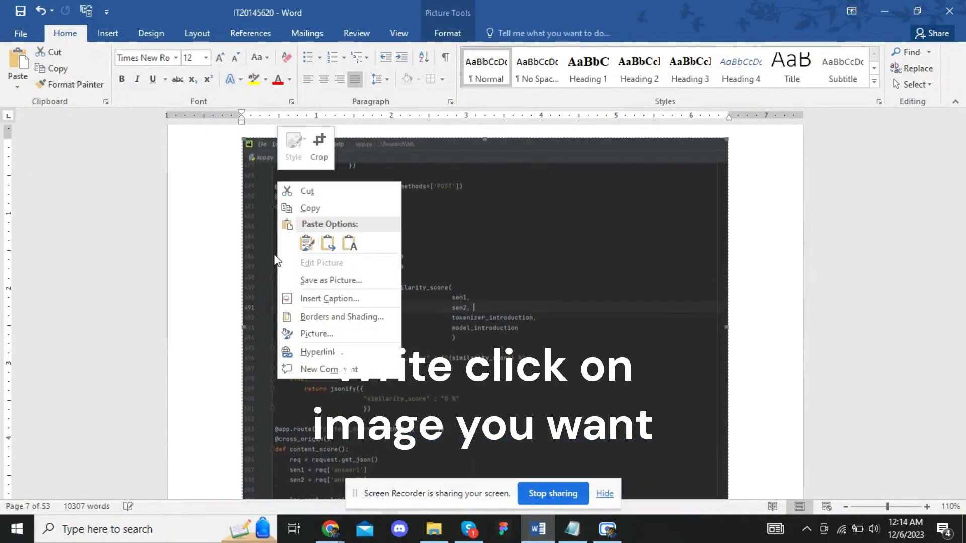
left_click(309, 300)
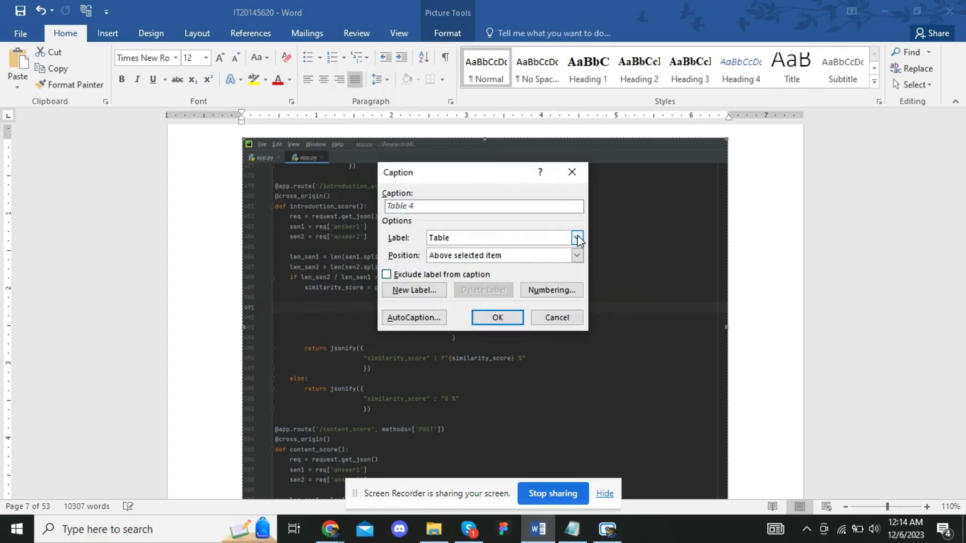
left_click(578, 238)
left_click(459, 264)
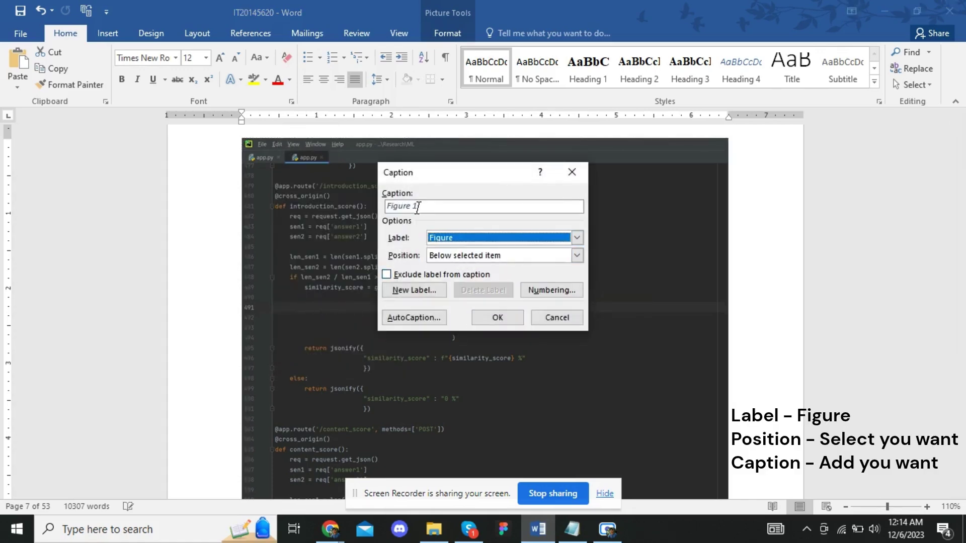
Number captions with the Heading 1 chapter number and a hyphen, giving Figure 1-1.
left_click(551, 292)
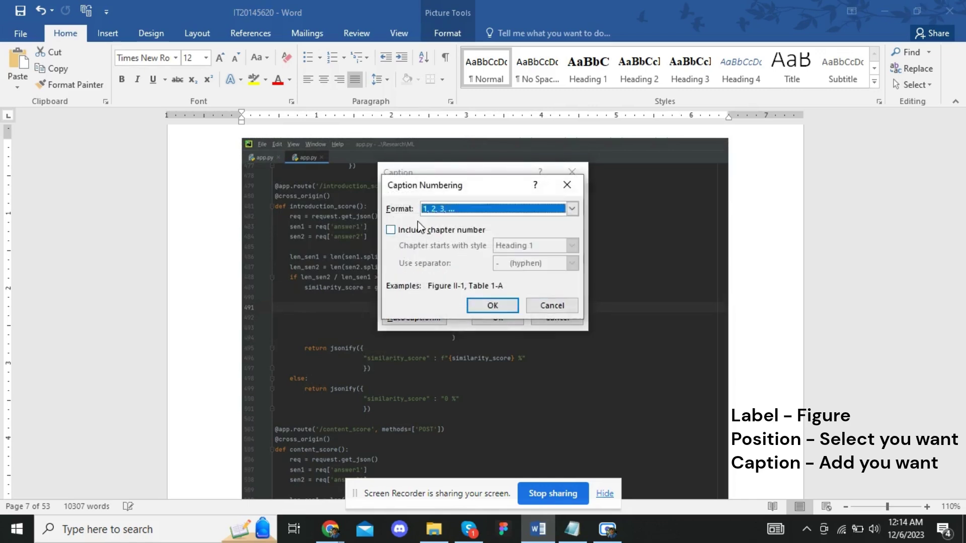
left_click(391, 230)
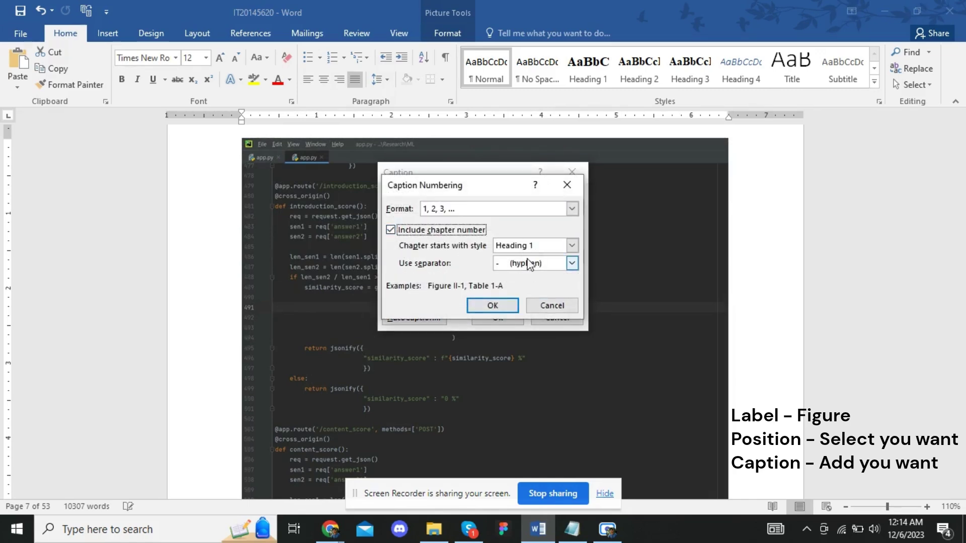
left_click(572, 246)
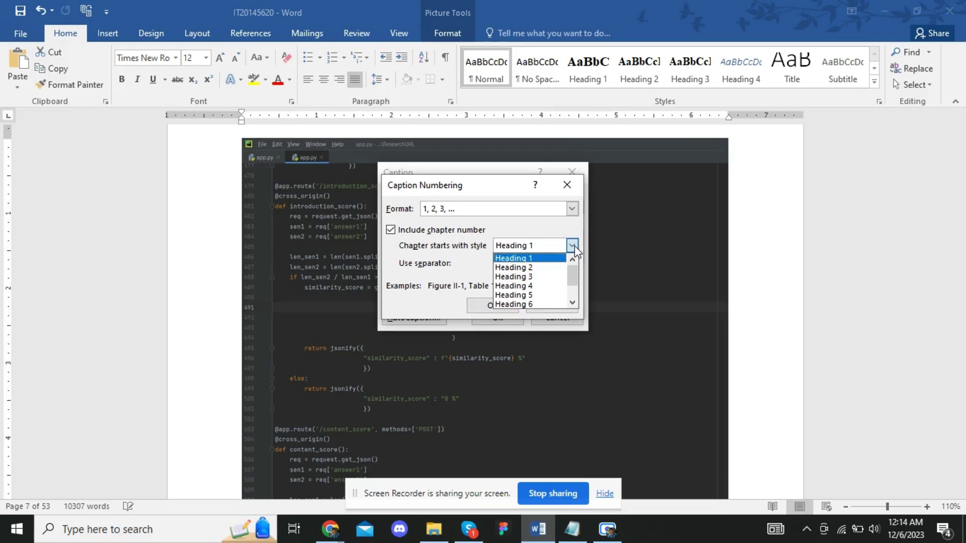
left_click(574, 247)
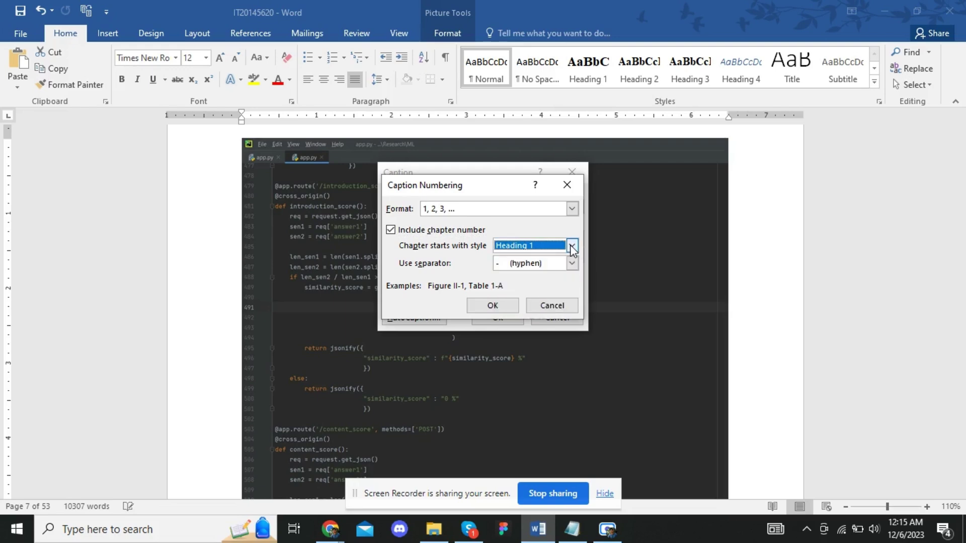
left_click(572, 263)
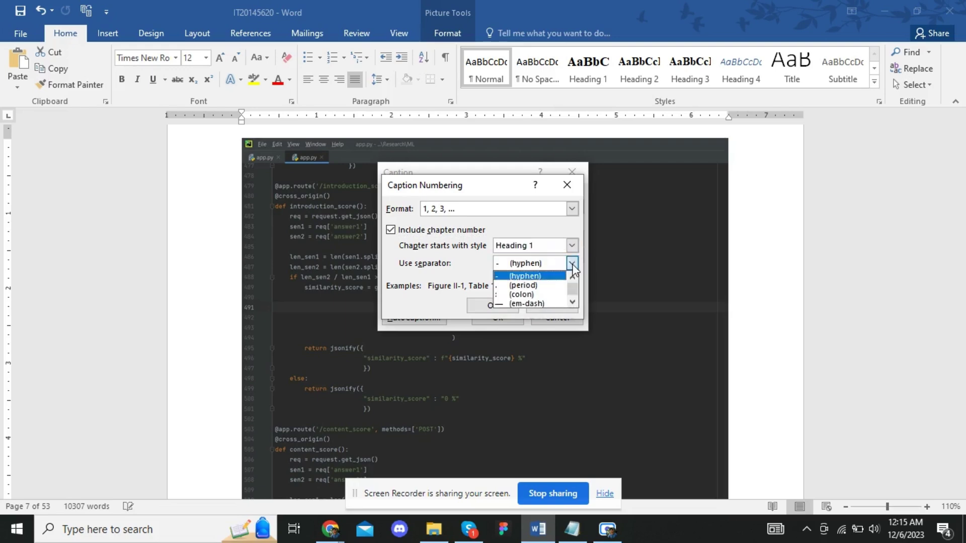
left_click(573, 263)
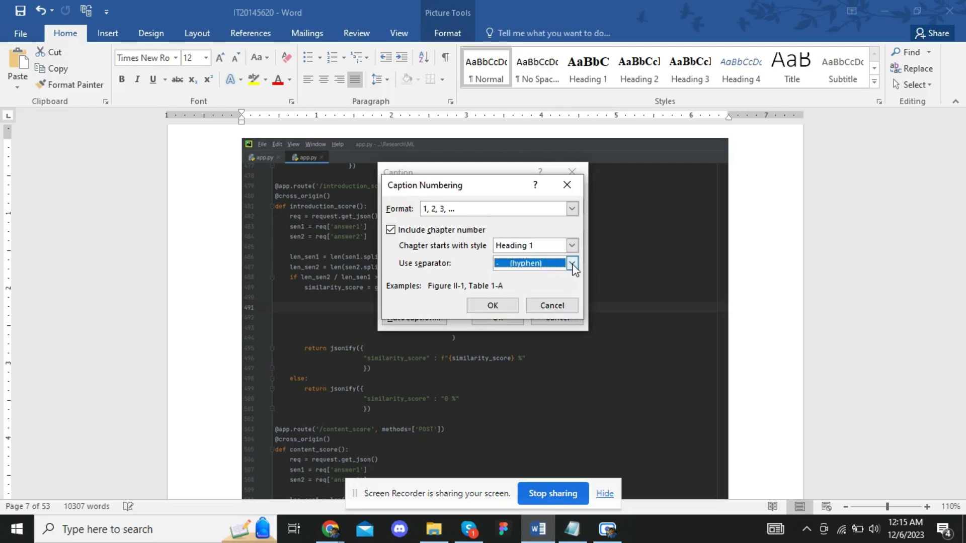
left_click(484, 306)
left_click(486, 305)
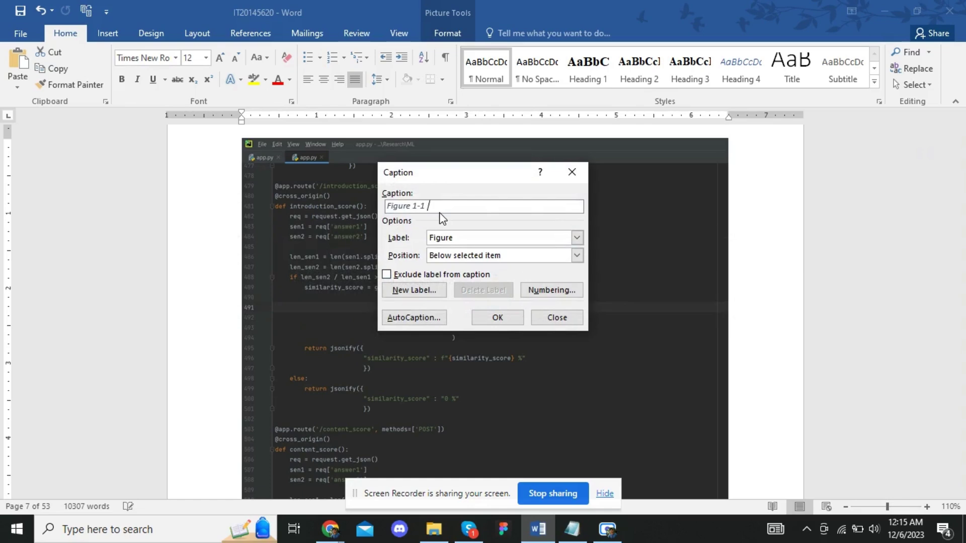
Move 'Model Training implementation' from Notepad into the caption and insert it below the screenshot.
left_click(572, 529)
left_click_drag(316, 79, 146, 79)
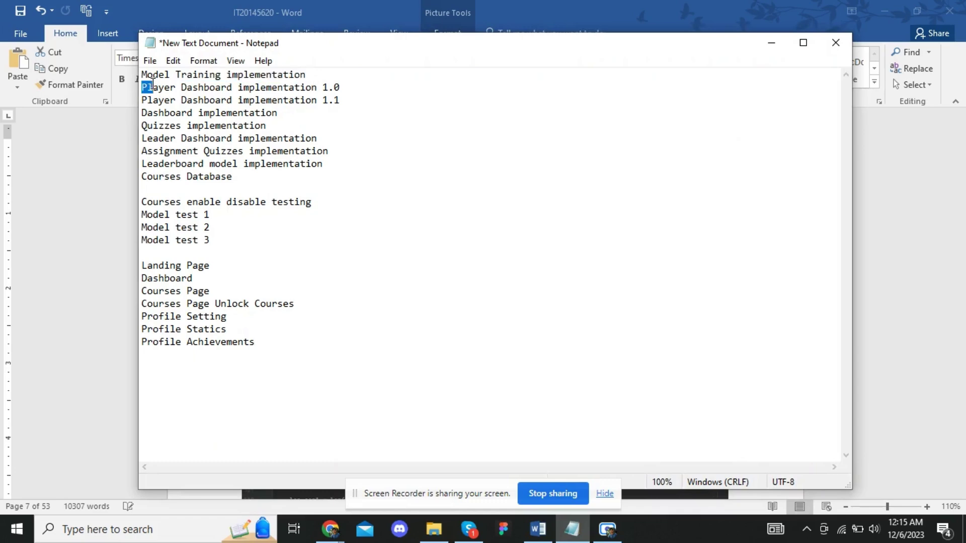
key("BackSpace")
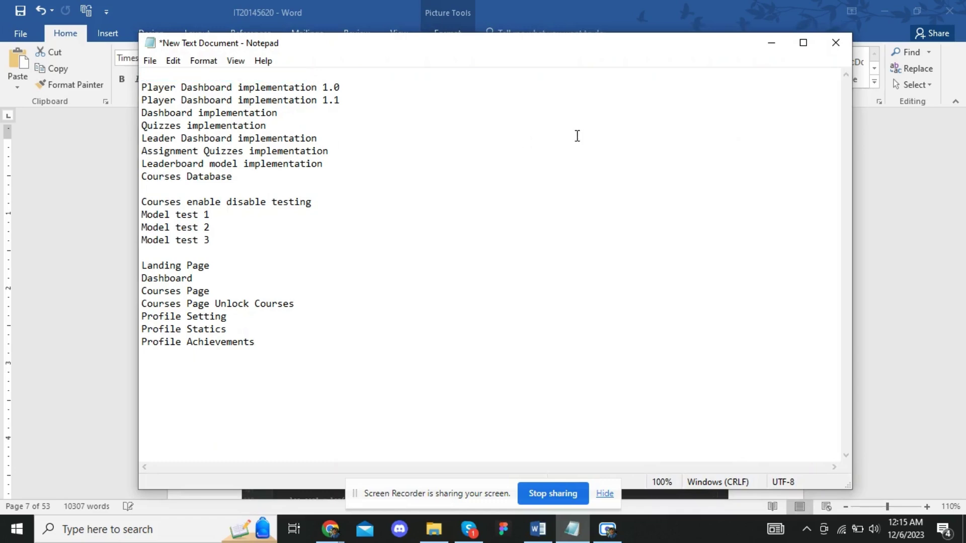
left_click(772, 48)
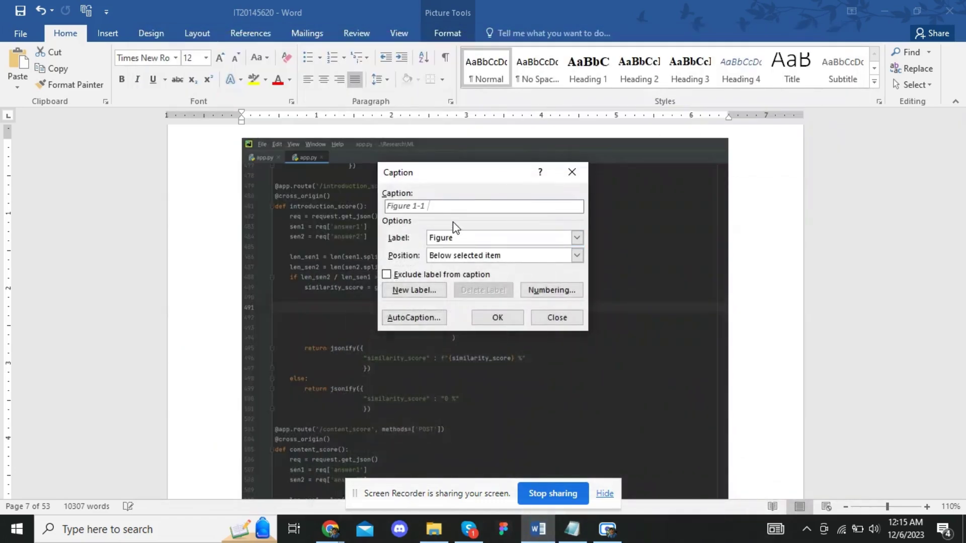
type("Model Training implementation")
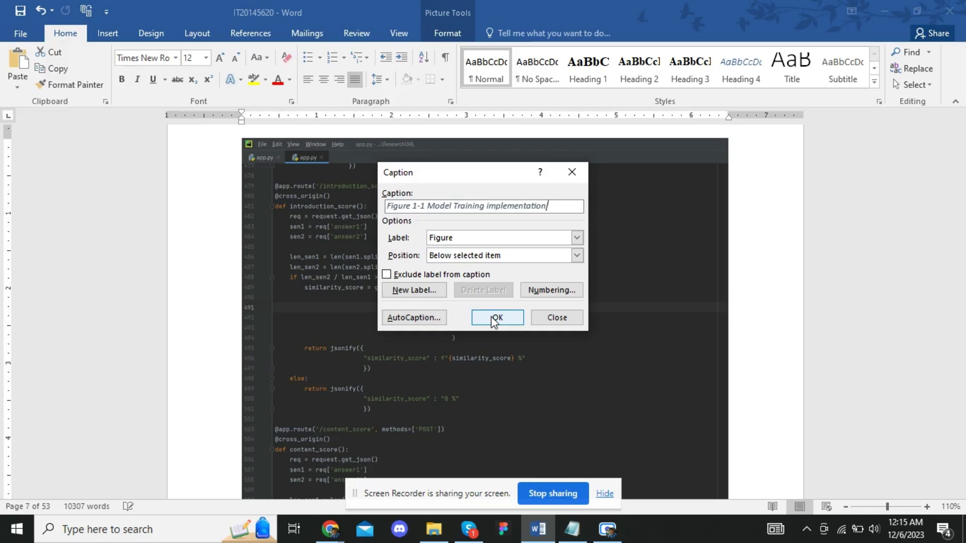
left_click(495, 319)
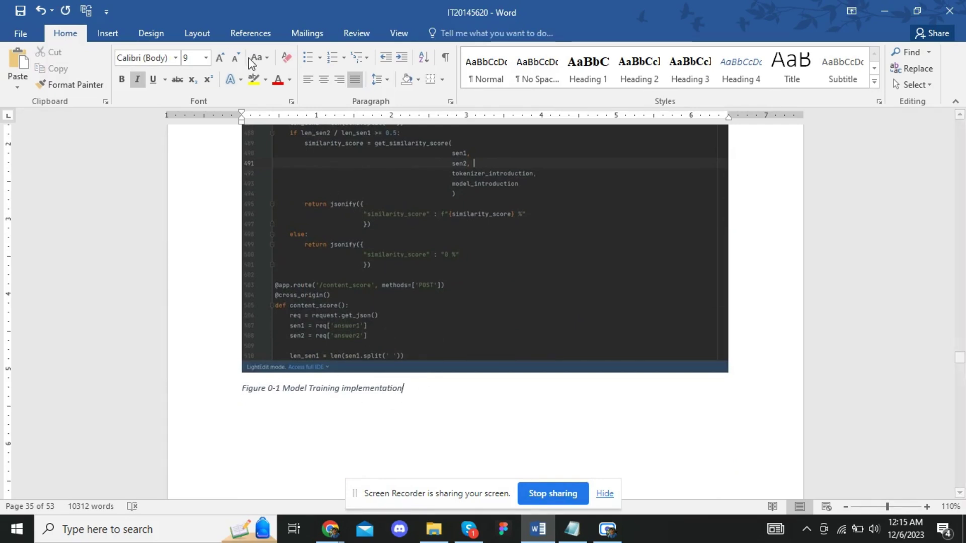
Centre the Figure 0-1 caption and scroll down to the next screenshot.
left_click(322, 80)
left_click(407, 415)
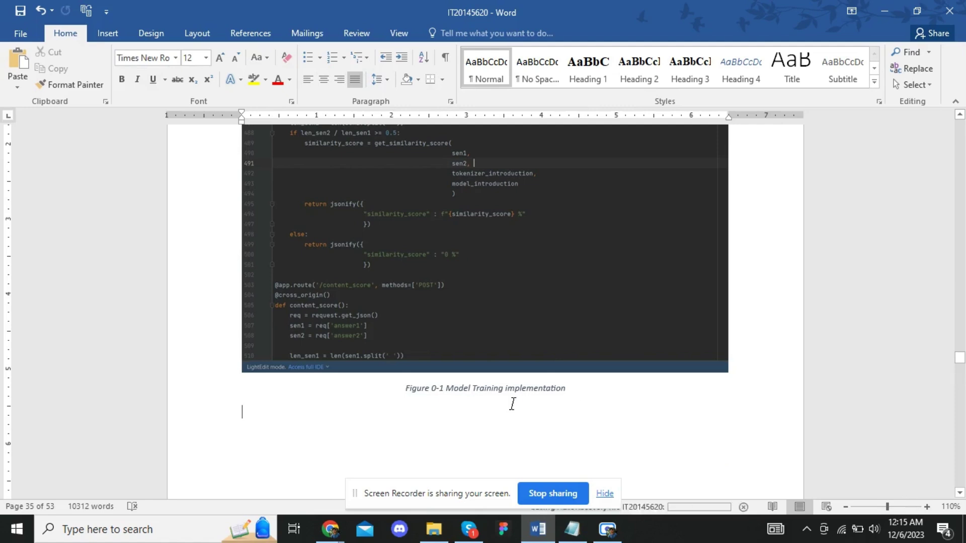
scroll(512, 404, "down", 4)
scroll(512, 405, "down", 2)
scroll(512, 406, "down", 3)
scroll(511, 408, "down", 6)
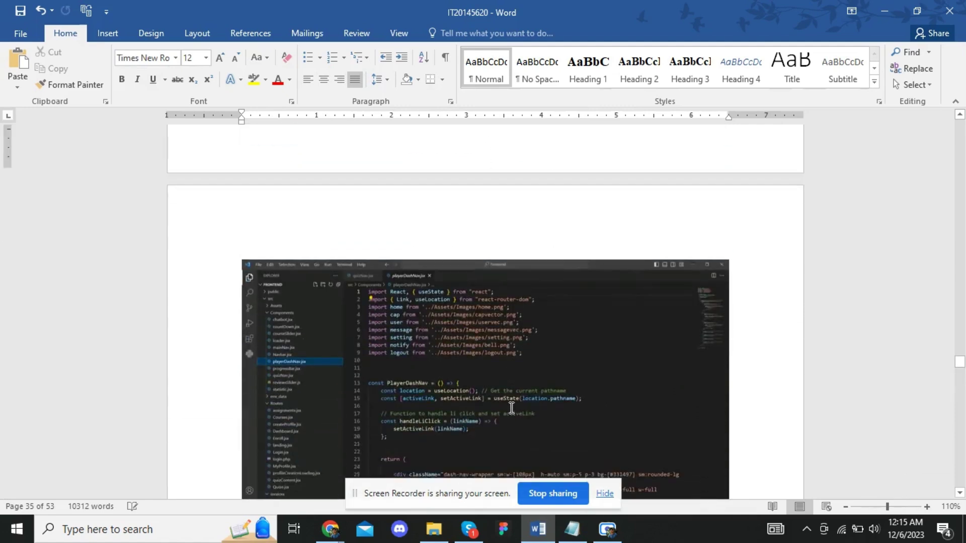
scroll(444, 306, "down", 4)
Caption the second screenshot 'Figure 0-2 Player Dashboard implementation 1.0' and centre it.
right_click(437, 287)
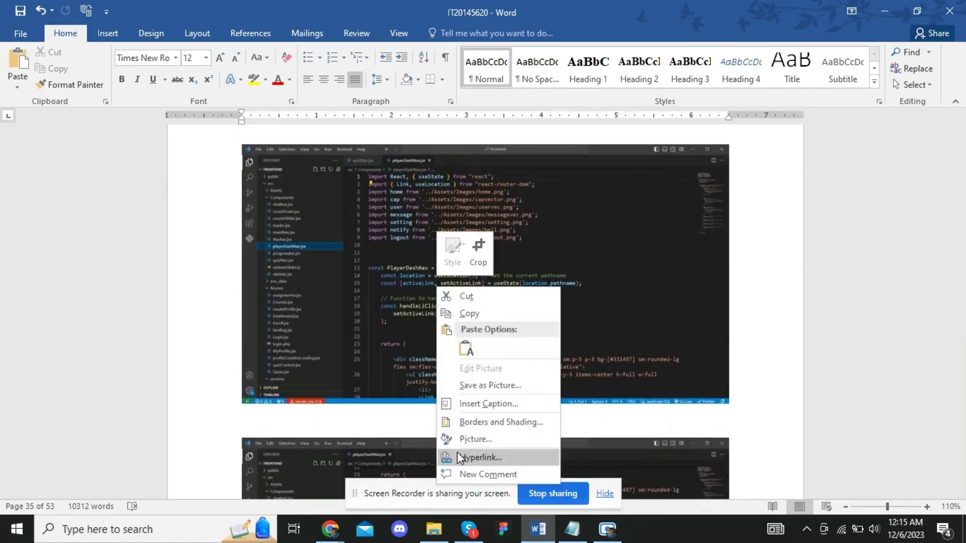
left_click(474, 405)
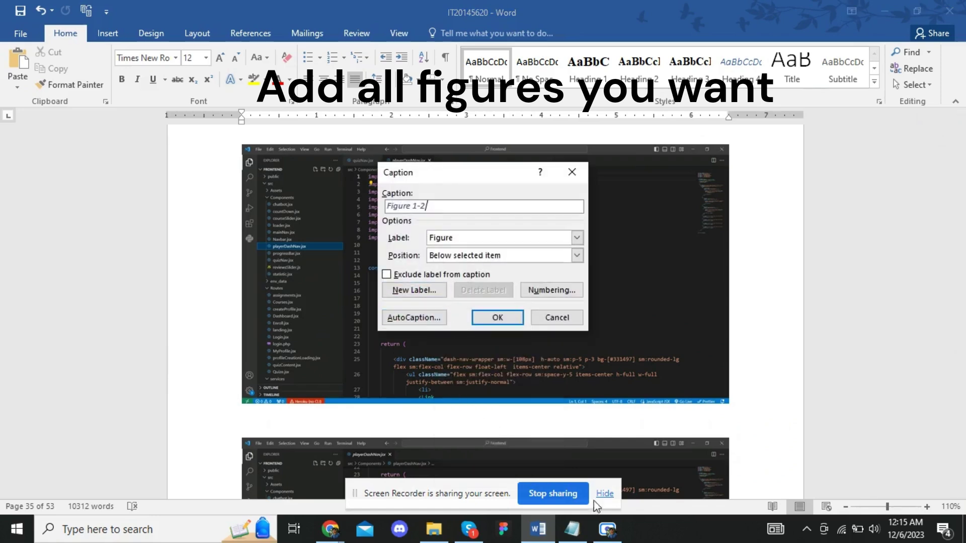
left_click(572, 529)
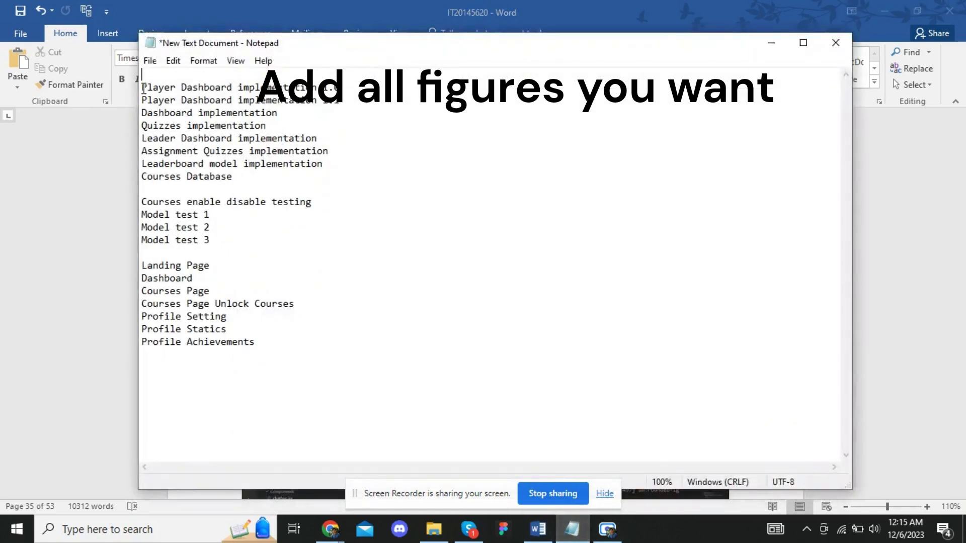
left_click_drag(143, 88, 241, 87)
key("ctrl+x")
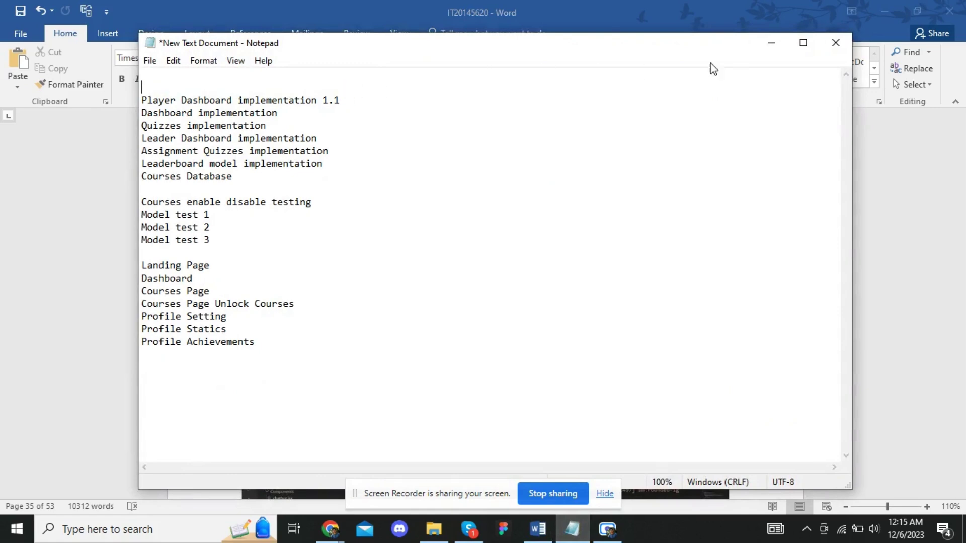
key("alt+Tab")
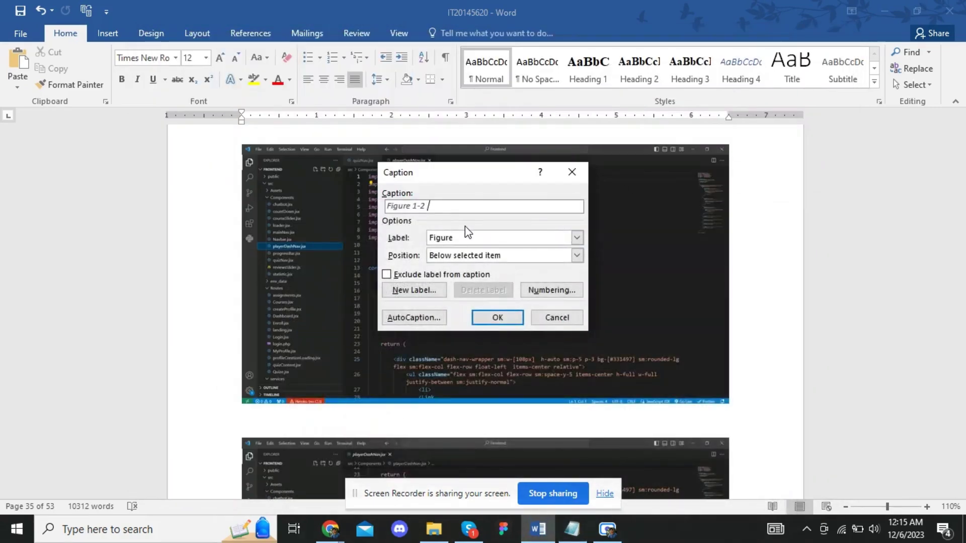
key("ctrl+v")
left_click(496, 318)
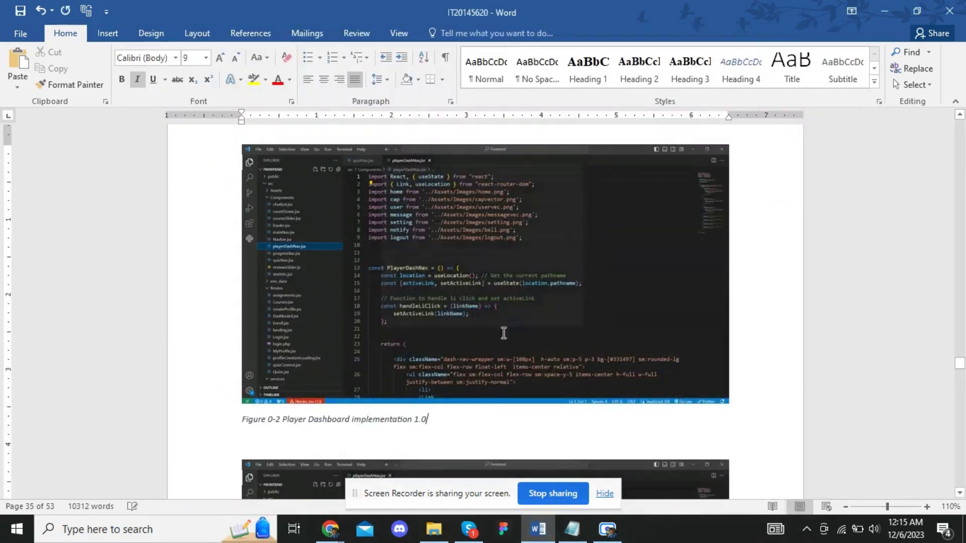
left_click(324, 81)
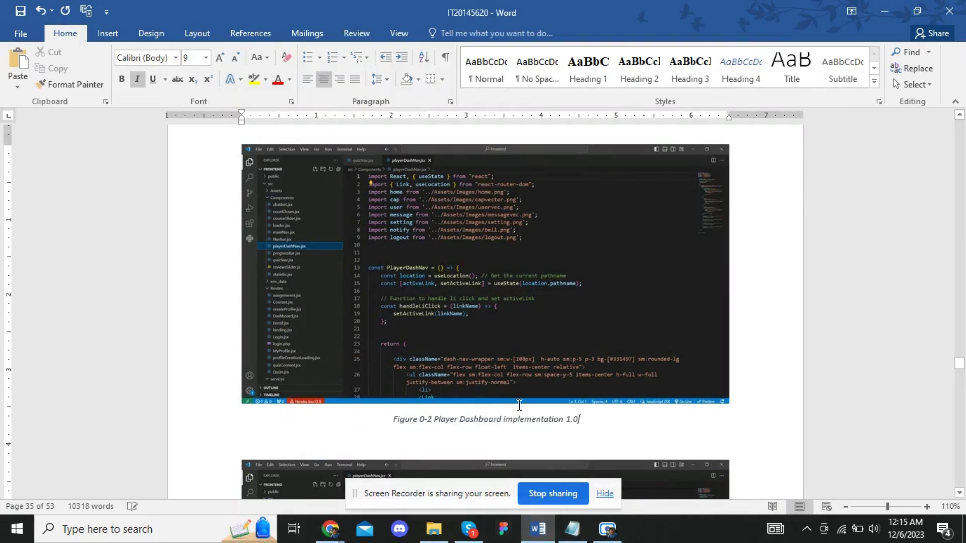
Scroll to the third screenshot and bring up its caption options.
scroll(448, 286, "down", 3)
scroll(448, 286, "down", 4)
left_click(448, 286)
right_click(405, 241)
Caption the third screenshot 'Player Dashboard implementation 1.1', positioned below the image.
left_click(437, 358)
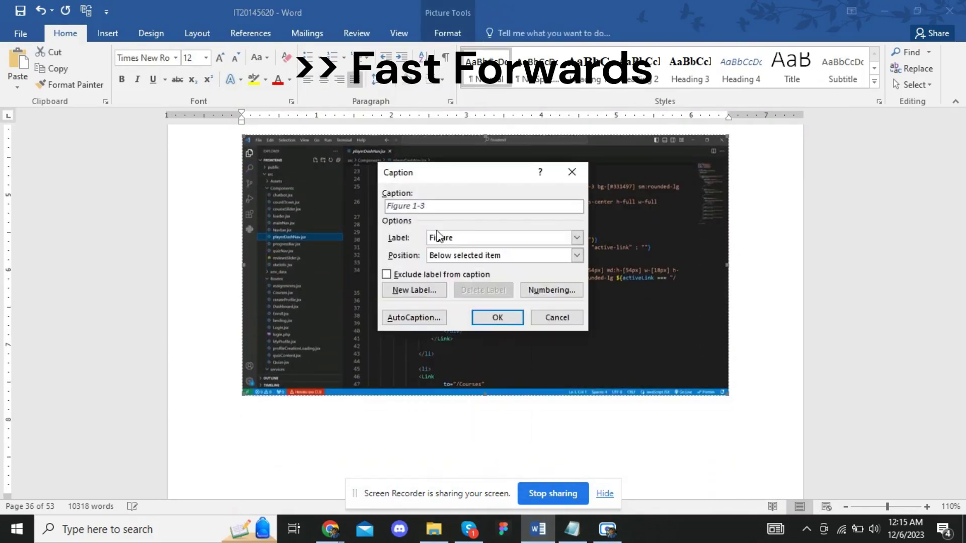
left_click(572, 528)
left_click_drag(142, 100, 451, 88)
key("ctrl+x")
key("alt+Tab")
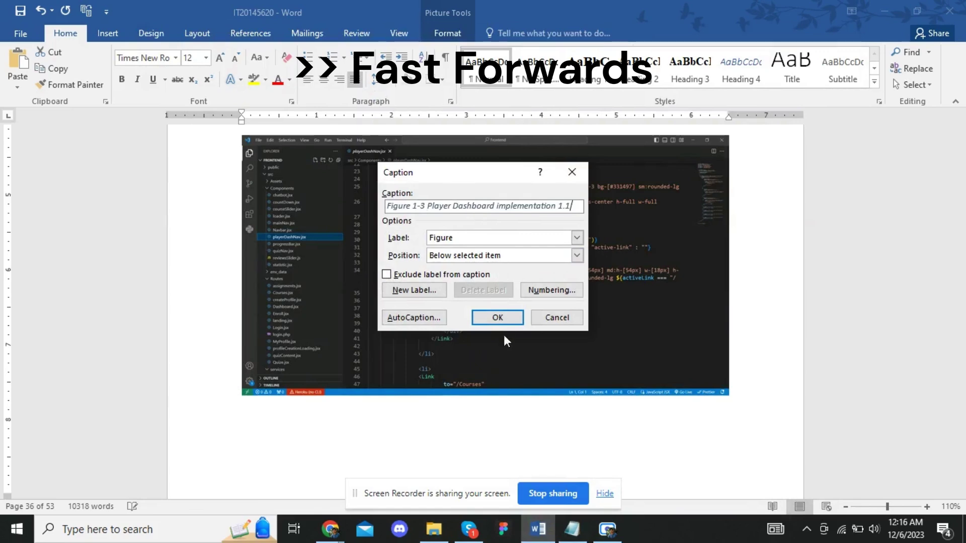
left_click(476, 255)
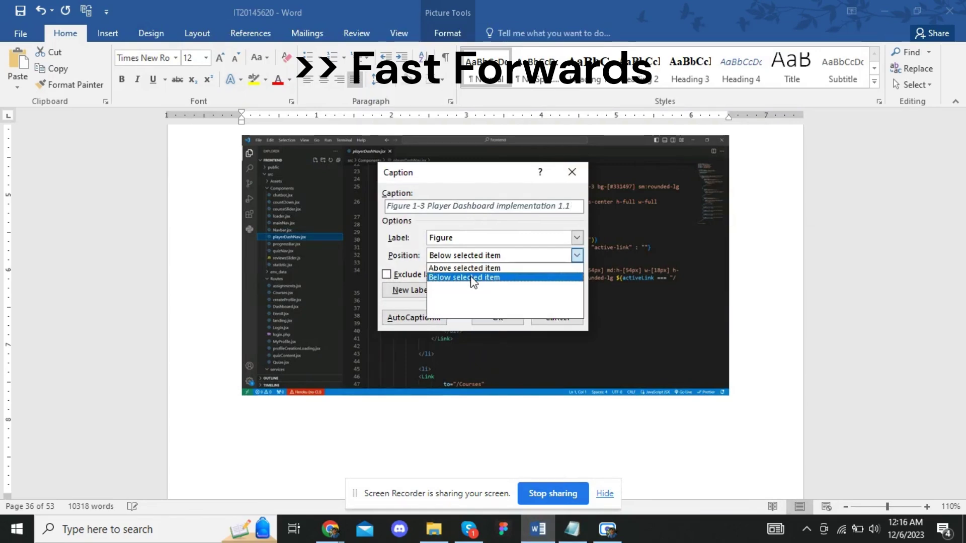
left_click(474, 277)
left_click(497, 317)
Caption the next screenshot 'Figure 0-4 Dashboard implementation'.
scroll(503, 302, "down", 8)
scroll(503, 302, "down", 3)
right_click(419, 218)
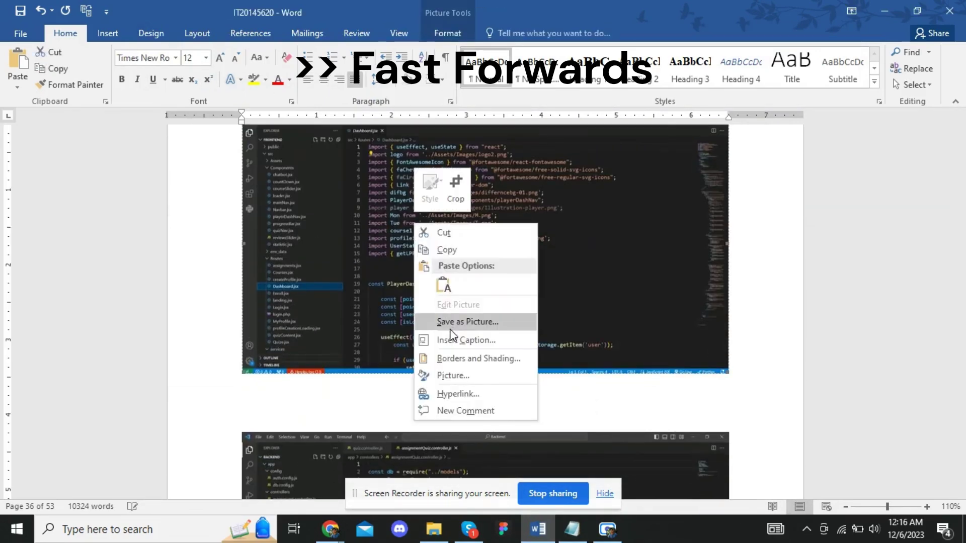
left_click(446, 339)
left_click(572, 531)
left_click_drag(146, 113, 313, 115)
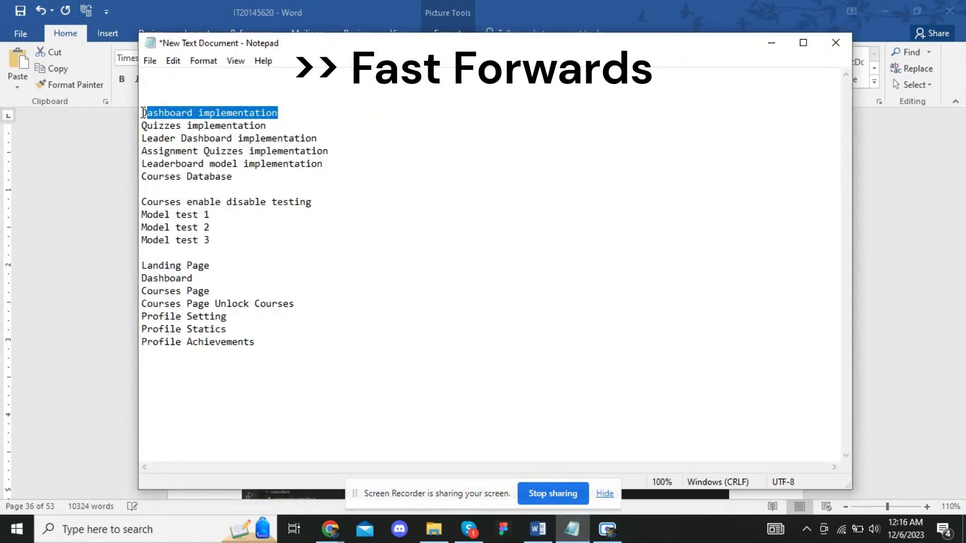
left_click_drag(143, 113, 329, 111)
key("alt+Tab")
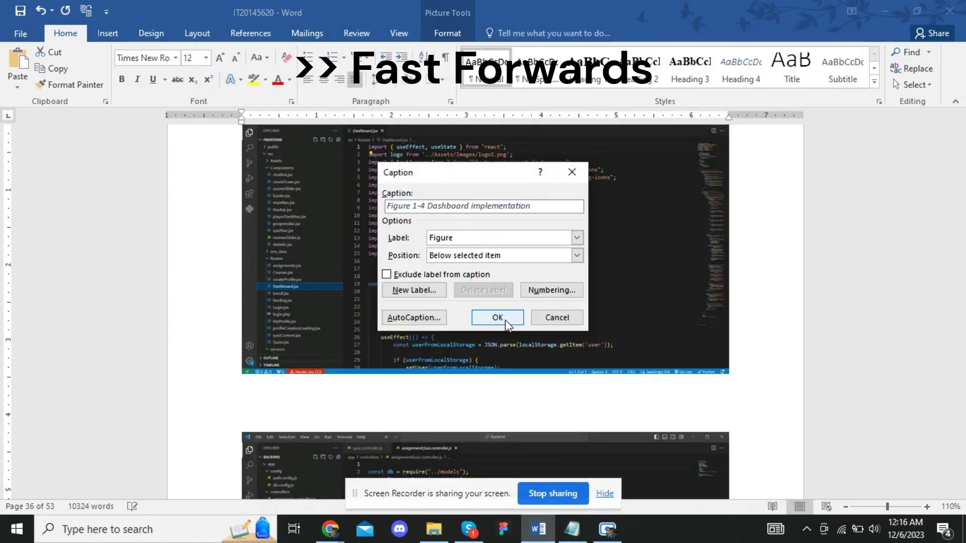
left_click(502, 321)
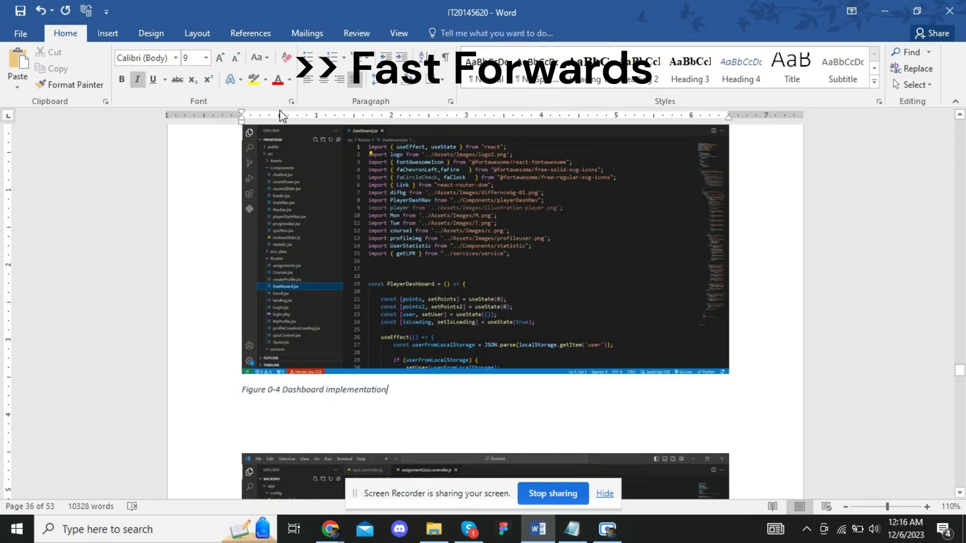
Caption the next screenshot 'Figure 0-5 Quizzes implementation'.
scroll(400, 247, "down", 5)
right_click(400, 246)
left_click(442, 365)
left_click(572, 531)
left_click_drag(143, 126, 266, 126)
key("ctrl+x")
left_click(772, 43)
key("ctrl+v")
left_click(503, 320)
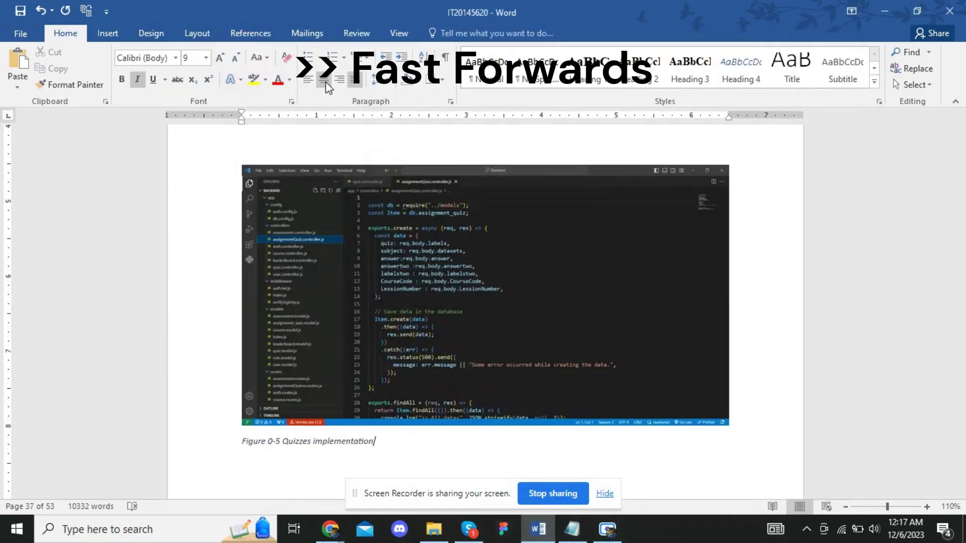
Caption the next screenshot 'Figure 0-6 Leader Dashboard implementation'.
scroll(453, 262, "down", 5)
right_click(462, 269)
left_click(500, 388)
left_click(573, 529)
left_click_drag(142, 138, 355, 138)
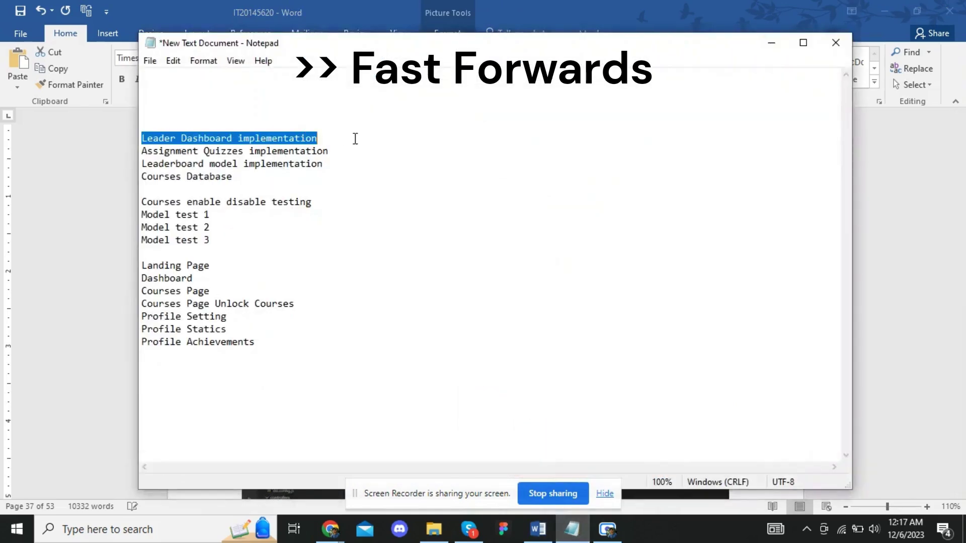
key("ctrl+x")
left_click(772, 43)
left_click(497, 318)
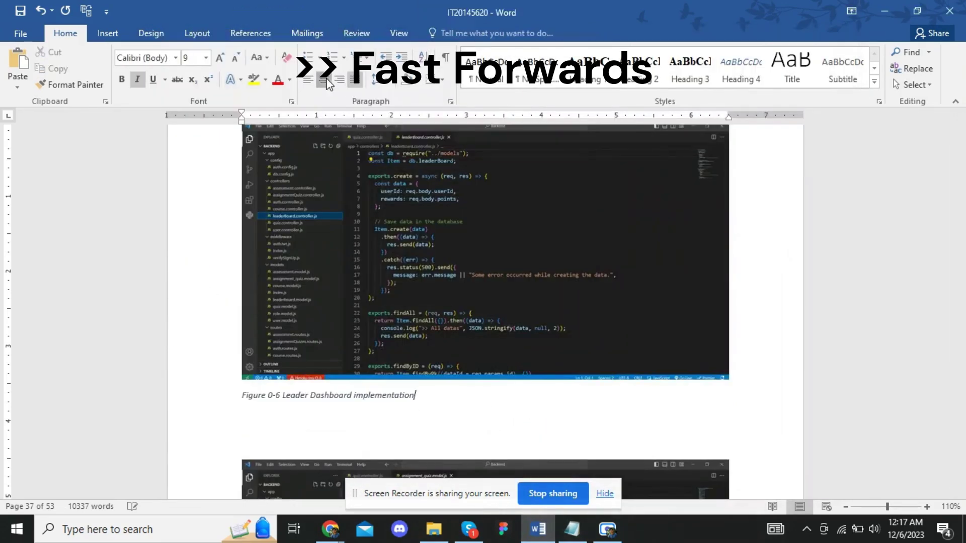
Caption the next screenshot 'Figure 0-7 Assignment Quizzes implementation'.
scroll(453, 262, "down", 5)
right_click(421, 242)
left_click(463, 363)
left_click(572, 529)
left_click_drag(142, 151, 329, 151)
key("ctrl+x")
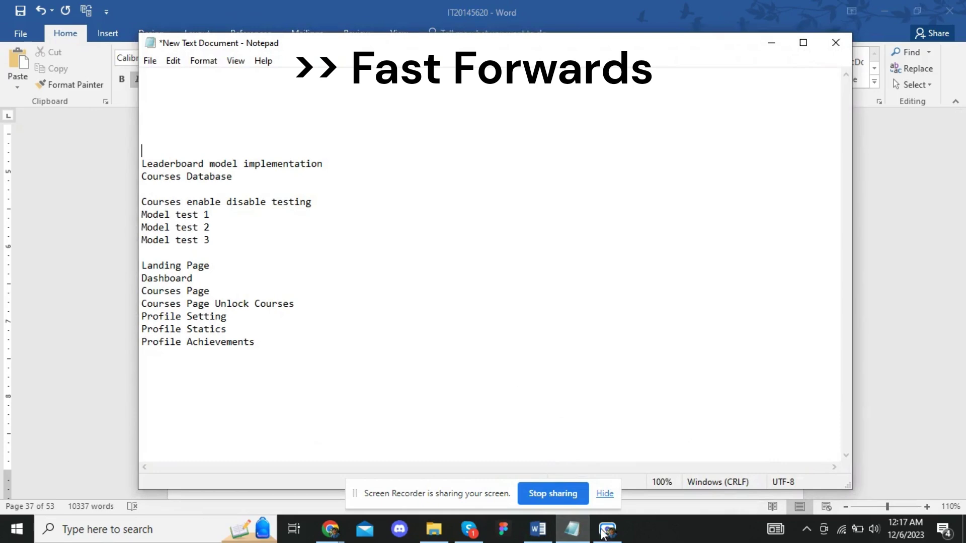
left_click(538, 529)
key("ctrl+v")
left_click(495, 318)
Caption the next screenshot 'Figure 0-8 Leaderboard model implementation'.
scroll(356, 371, "down", 5)
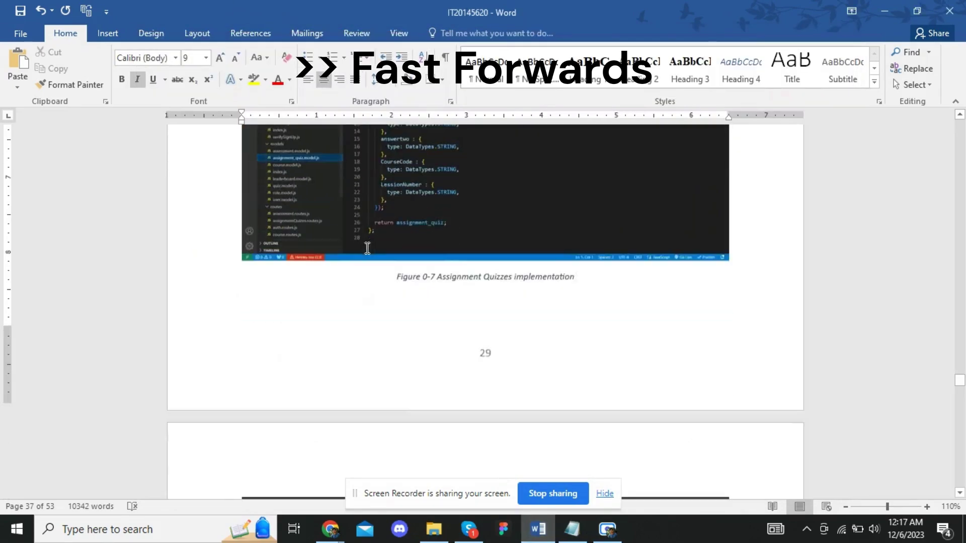
right_click(384, 214)
left_click(572, 529)
left_click_drag(143, 164, 325, 164)
key("ctrl+x")
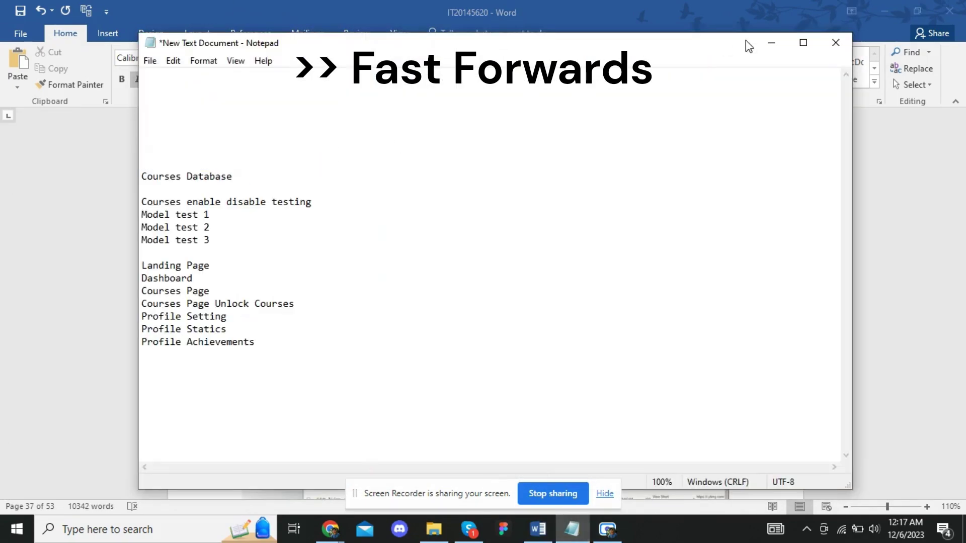
left_click(538, 529)
key("ctrl+v")
left_click(496, 317)
Caption the database table screenshot 'Figure 0-9 Courses Database'.
right_click(345, 244)
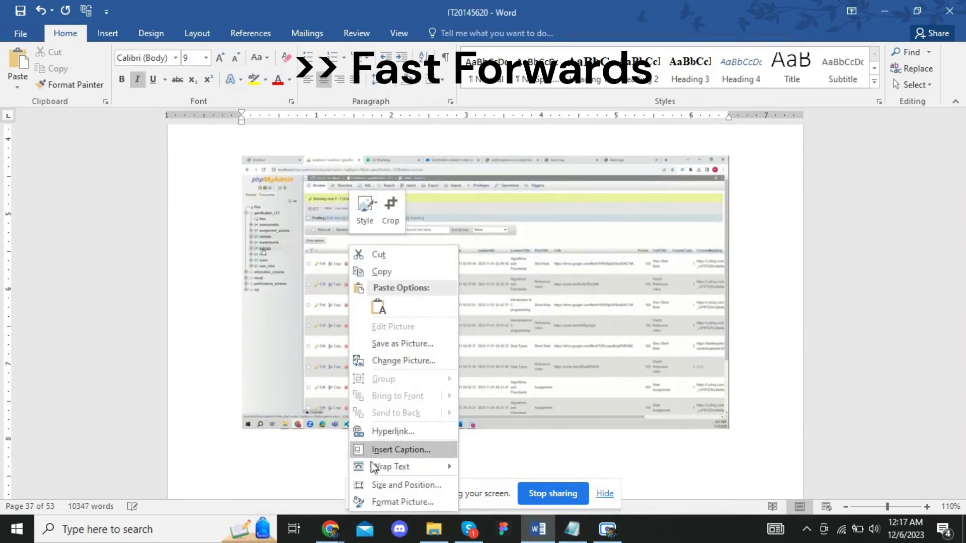
left_click(399, 446)
left_click(572, 529)
left_click_drag(143, 176, 233, 177)
key("ctrl+x")
left_click(538, 529)
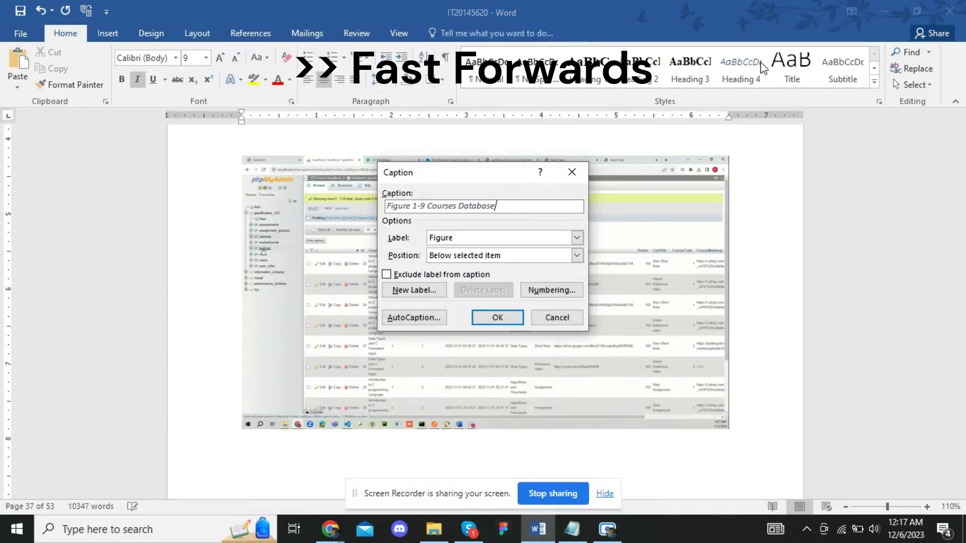
left_click(505, 317)
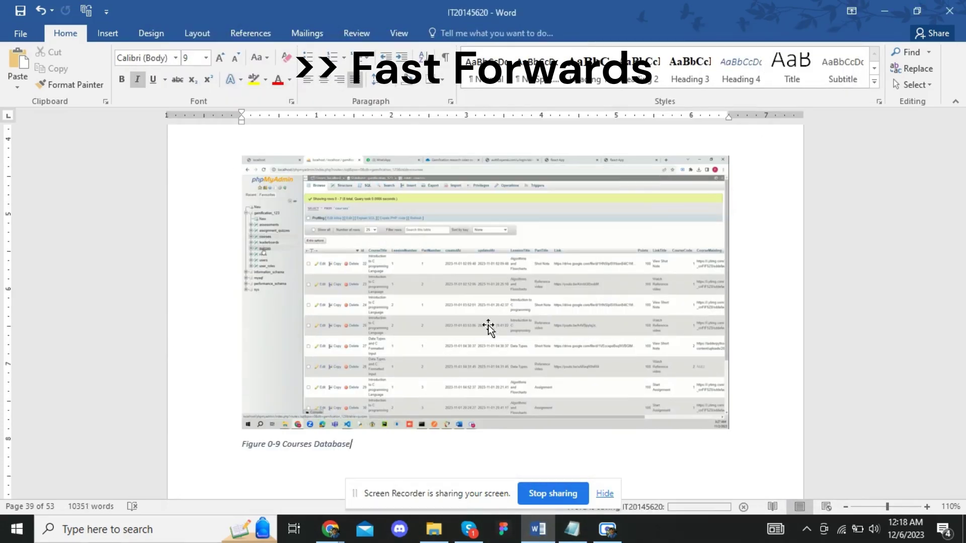
Delete the blank lines above the Testing heading.
scroll(490, 328, "down", 3)
scroll(421, 451, "down", 4)
key("BackSpace")
key("BackSpace")
key("BackSpace")
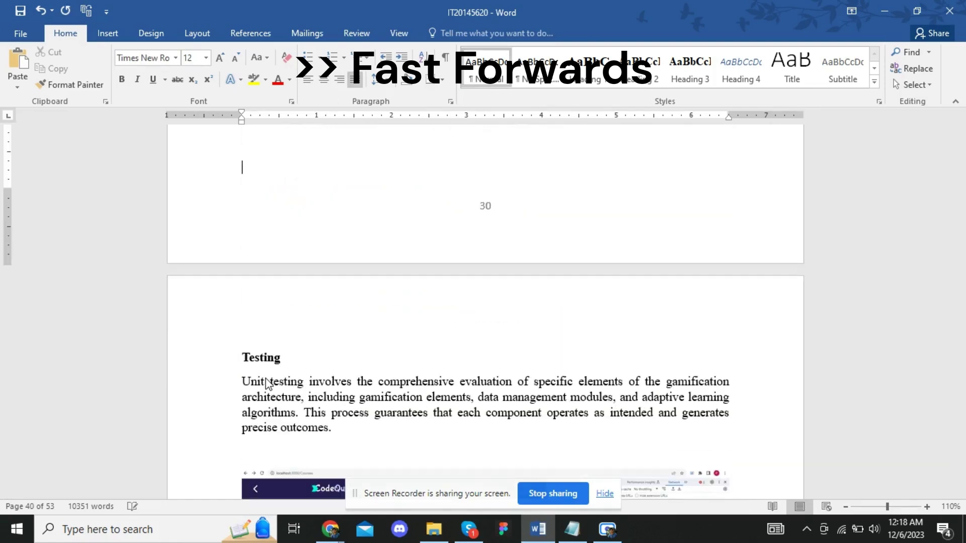
scroll(355, 380, "down", 3)
scroll(355, 379, "up", 3)
scroll(354, 380, "down", 6)
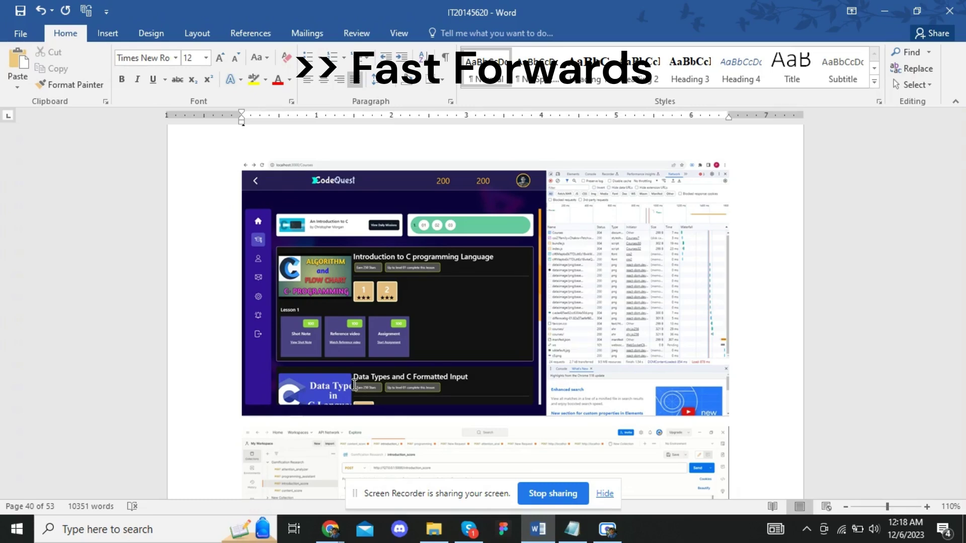
Caption the CodeQuest screenshot as Figure 0-10 'Courses enable disable testing'.
scroll(356, 375, "up", 2)
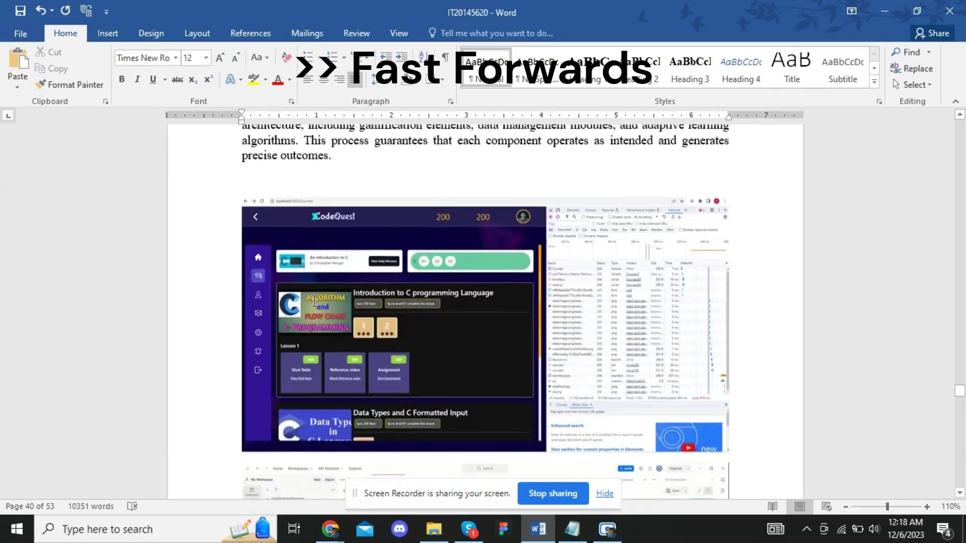
right_click(313, 300)
left_click(360, 414)
left_click(572, 530)
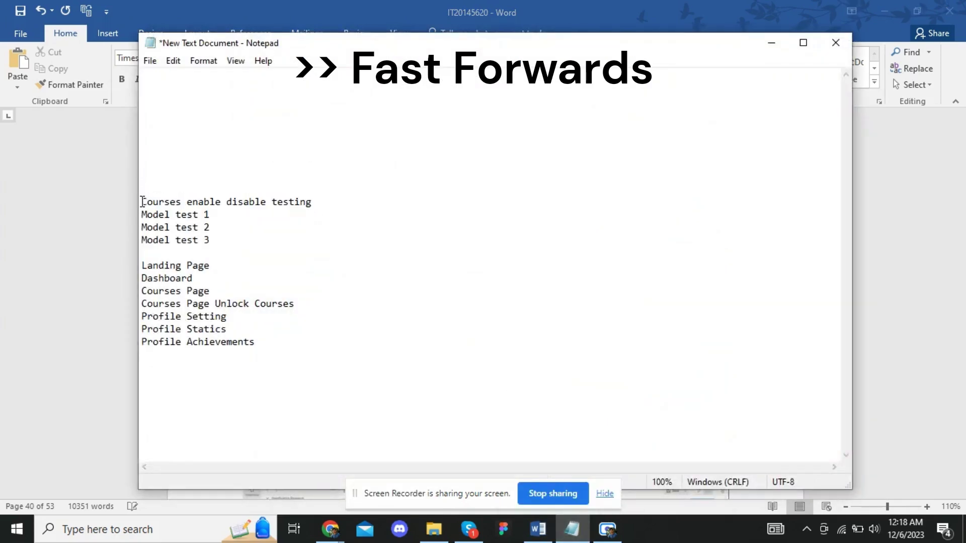
left_click_drag(143, 202, 327, 202)
key("alt+Tab")
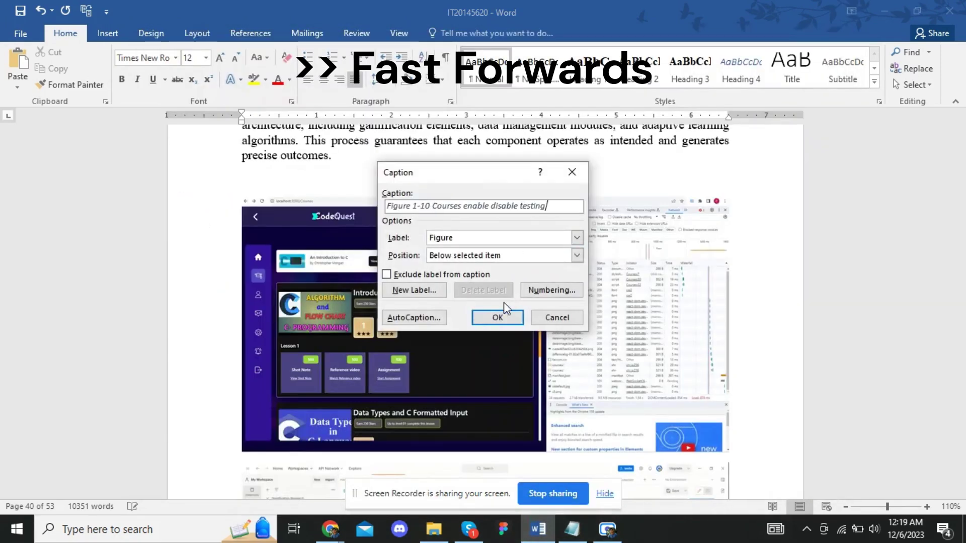
left_click(482, 322)
Caption the next screenshot as Figure 0-11 'Model test 1', cut from the notes list.
scroll(459, 375, "down", 5)
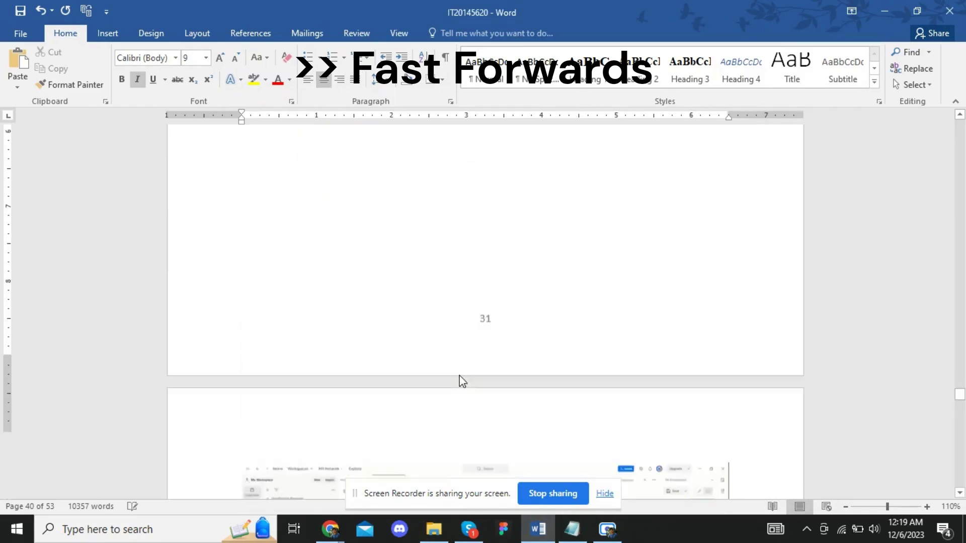
scroll(459, 375, "up", 5)
scroll(459, 374, "up", 10)
scroll(459, 375, "up", 15)
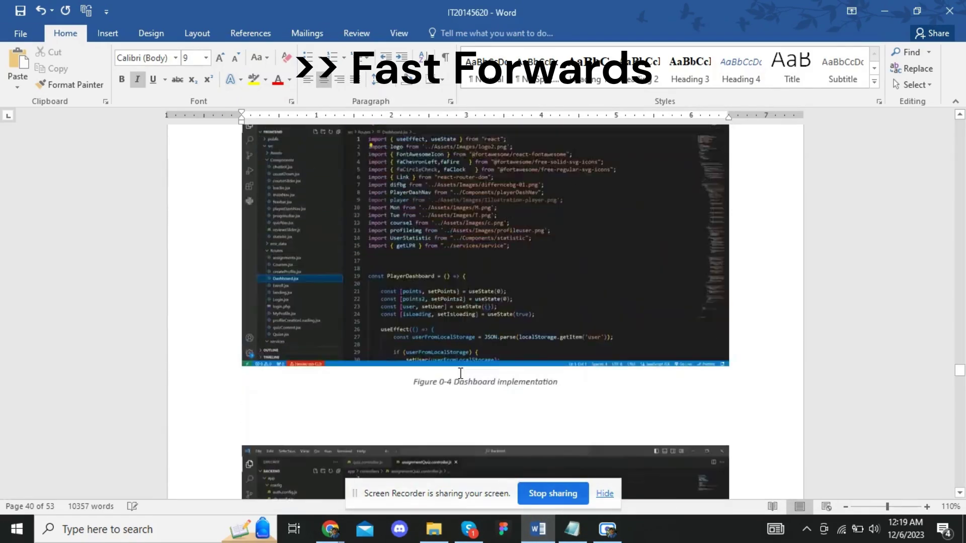
scroll(460, 372, "up", 10)
scroll(460, 371, "down", 10)
scroll(461, 372, "down", 10)
scroll(458, 372, "down", 10)
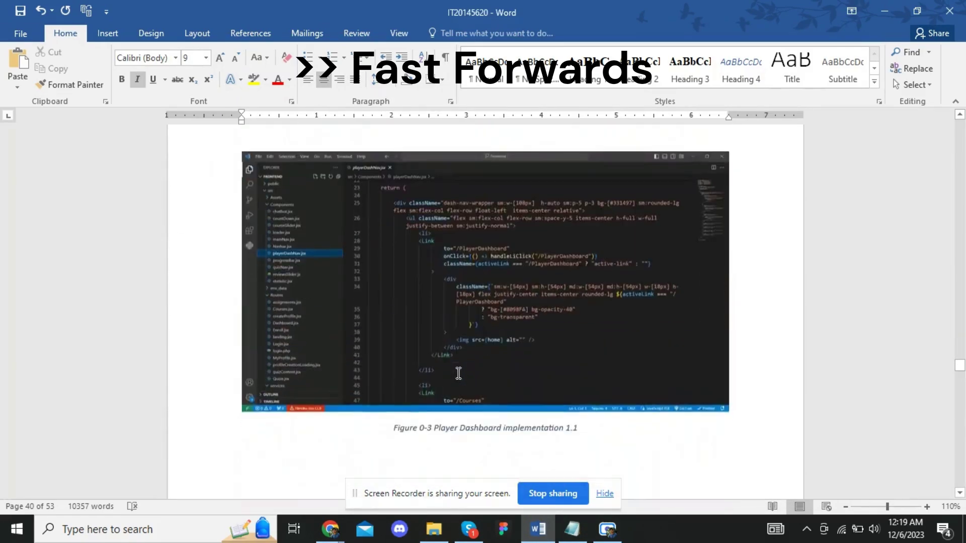
scroll(456, 373, "down", 10)
scroll(456, 373, "down", 10)
scroll(455, 375, "down", 10)
scroll(455, 375, "down", 3)
right_click(424, 282)
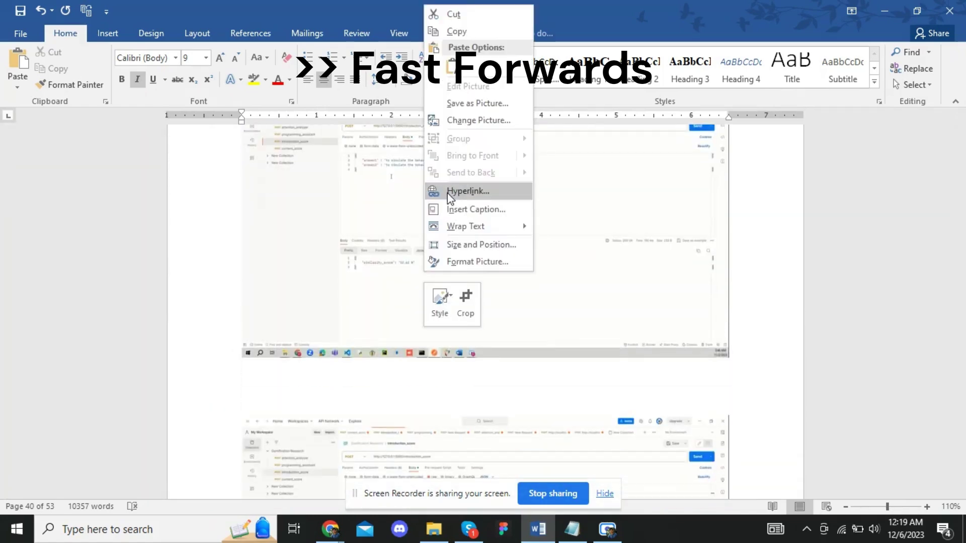
left_click(450, 214)
left_click(572, 529)
left_click_drag(142, 215, 224, 214)
key("ctrl+x")
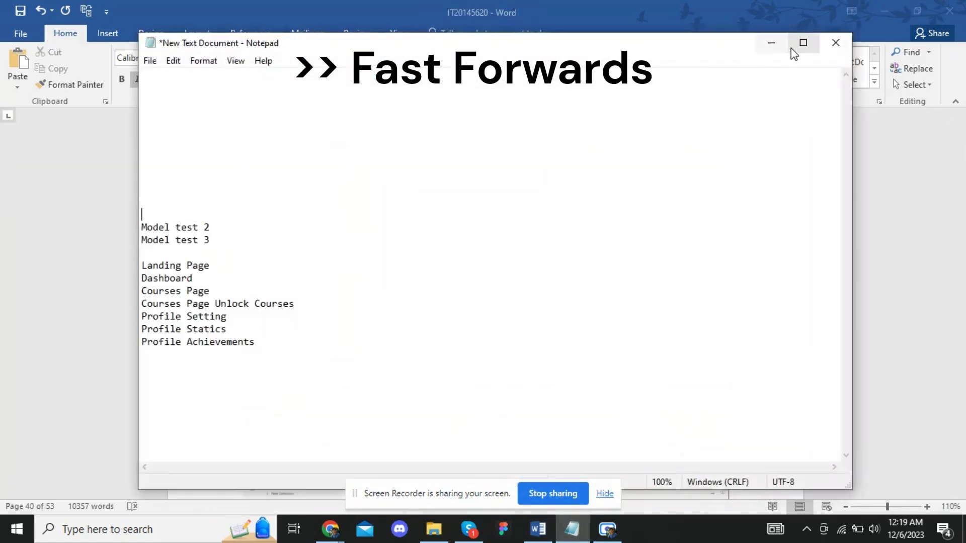
left_click(793, 43)
left_click(486, 317)
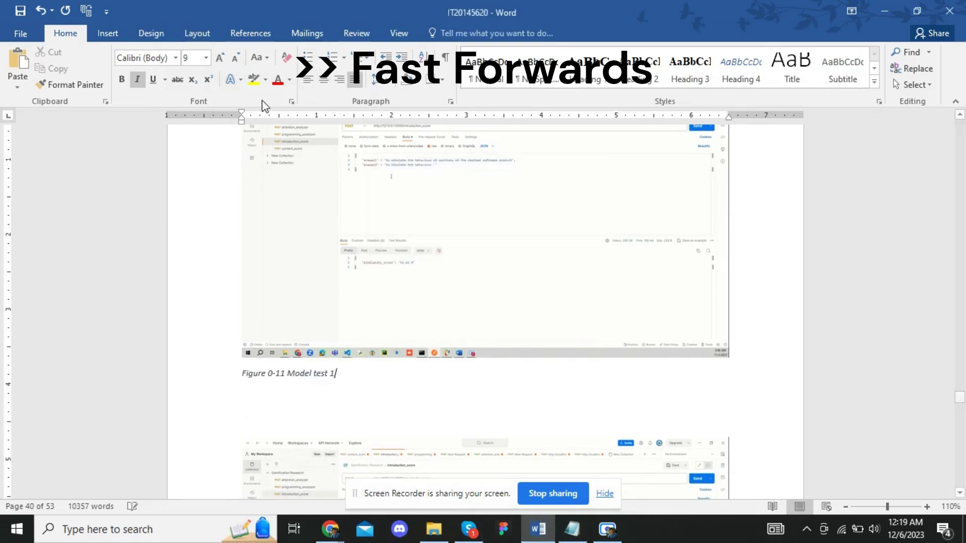
Add the Figure 0-12 and Figure 0-13 Model test captions to the next two screenshots.
scroll(397, 335, "down", 3)
right_click(400, 311)
left_click(451, 244)
key("ctrl+v")
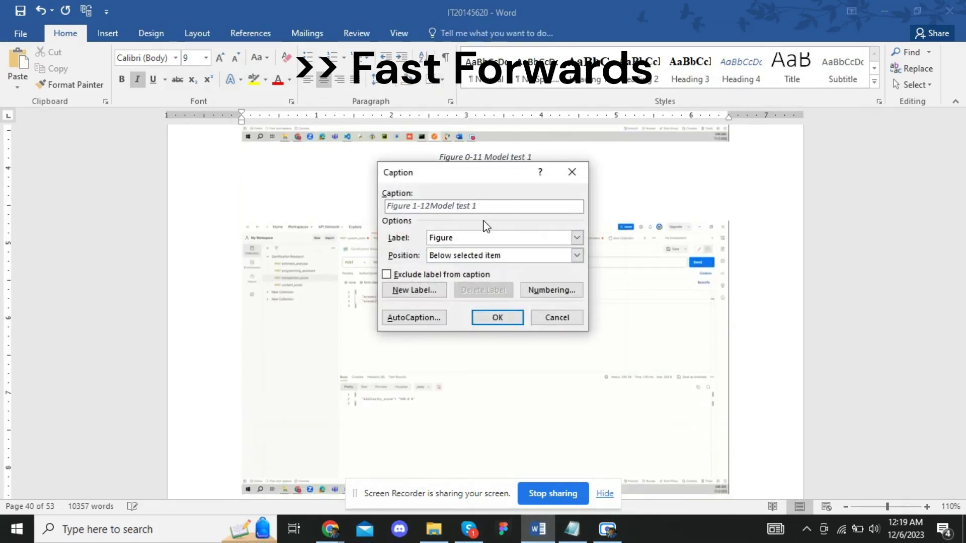
left_click(497, 317)
scroll(453, 298, "down", 5)
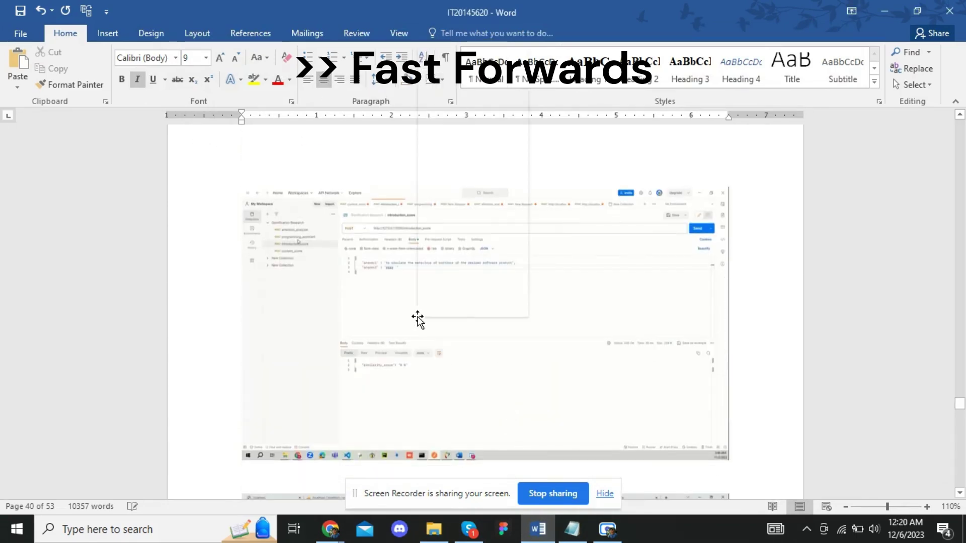
right_click(416, 319)
left_click(443, 263)
type("Model test 1")
left_click(497, 317)
Caption the following screenshots as Figure 0-14 'Model test 4' and Figure 0-15 'Model test 5'.
scroll(453, 301, "down", 4)
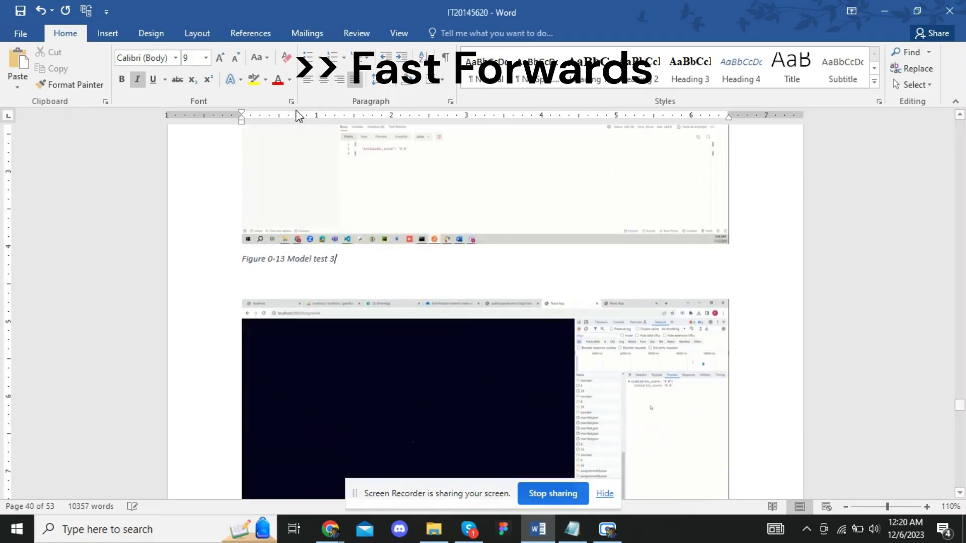
scroll(453, 301, "down", 3)
right_click(431, 244)
left_click(496, 448)
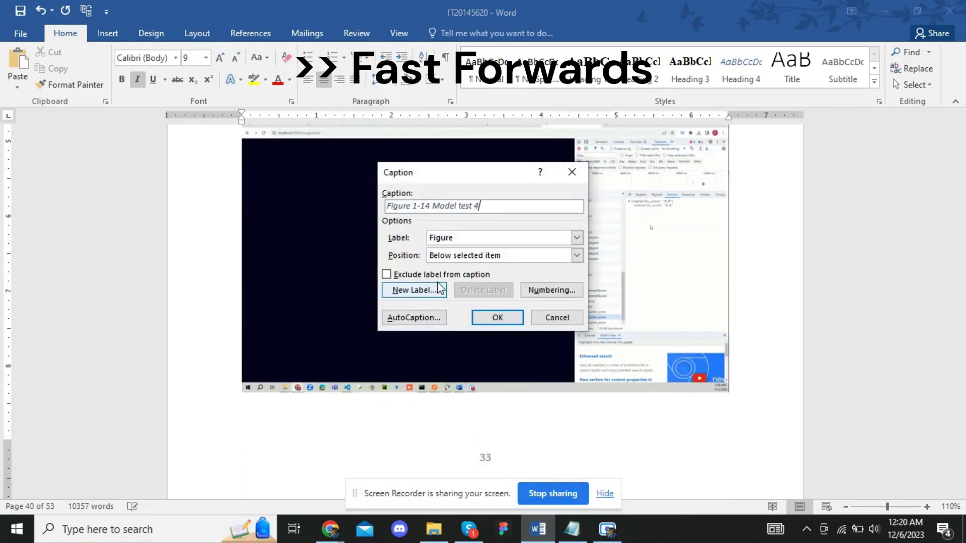
left_click(497, 317)
scroll(503, 324, "down", 5)
scroll(464, 319, "down", 3)
right_click(442, 322)
left_click(503, 214)
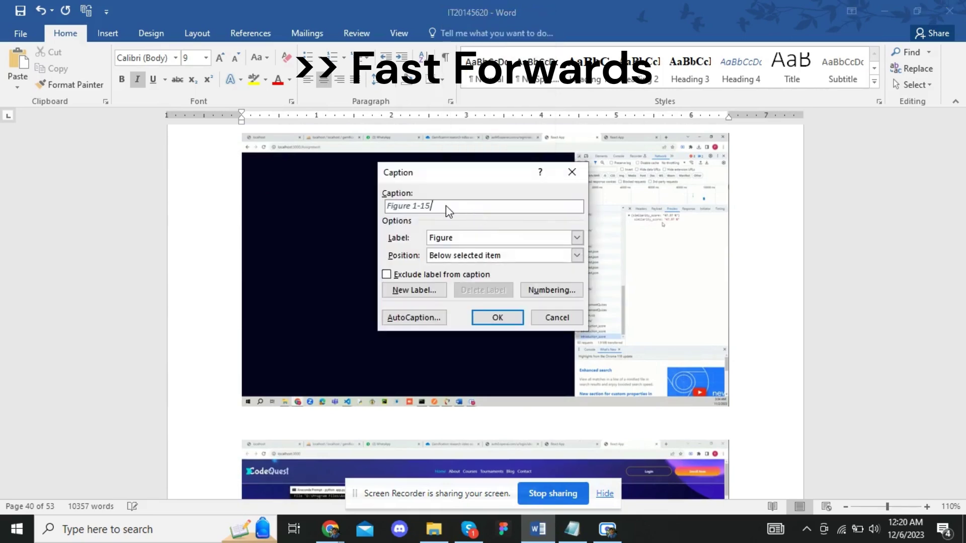
key("BackSpace")
type("5")
left_click(497, 317)
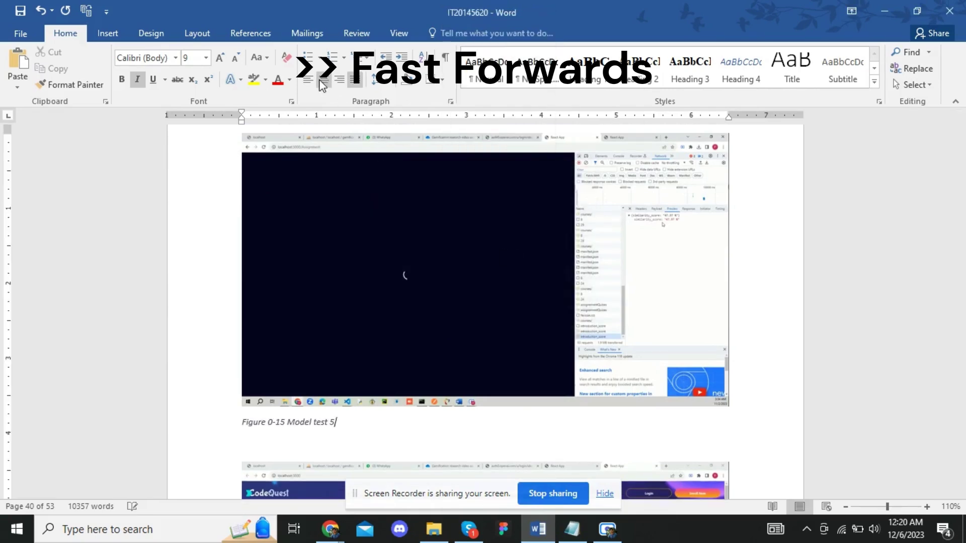
Add the Figure 0-16 caption to the last Model test screenshot.
scroll(402, 286, "down", 6)
right_click(402, 286)
left_click(427, 216)
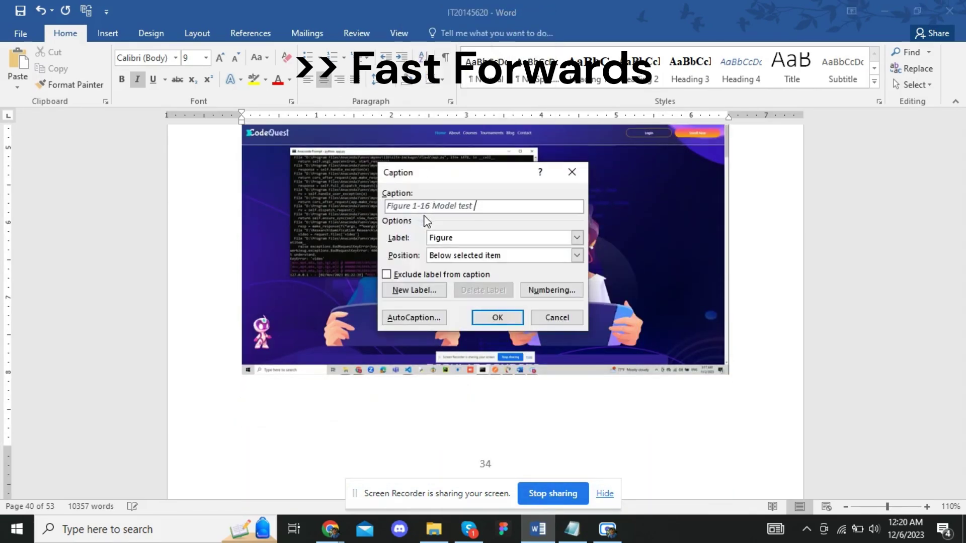
left_click(497, 317)
Caption the PLAY & LEARN screenshot 'Landing Page' and centre the caption.
scroll(491, 421, "up", 10)
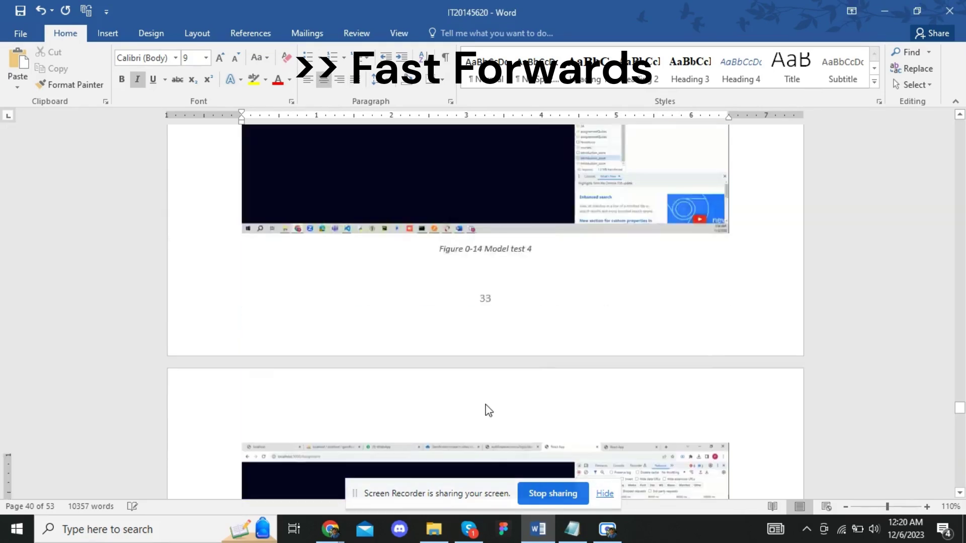
scroll(485, 410, "up", 12)
scroll(484, 401, "down", 3)
scroll(480, 398, "down", 3)
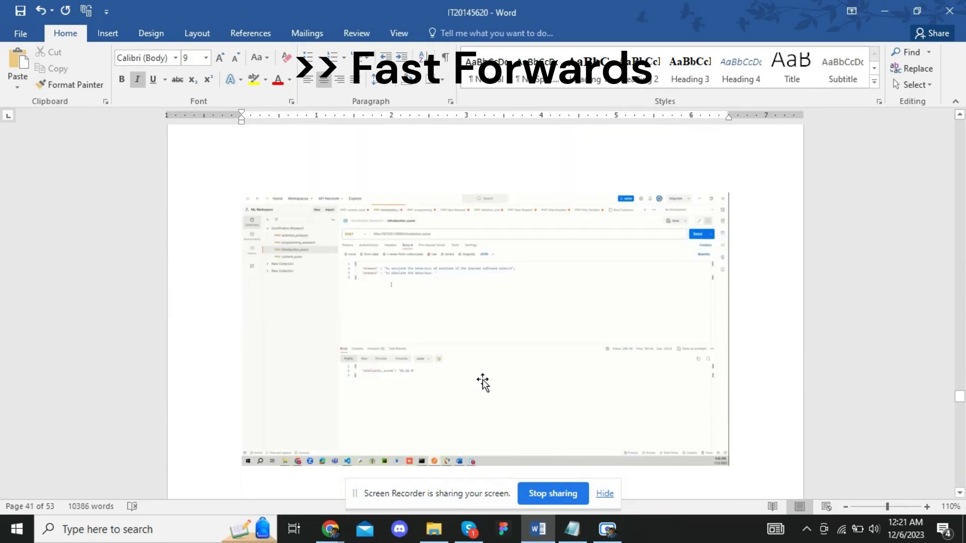
scroll(482, 383, "down", 5)
scroll(482, 382, "down", 10)
scroll(482, 382, "down", 5)
right_click(405, 277)
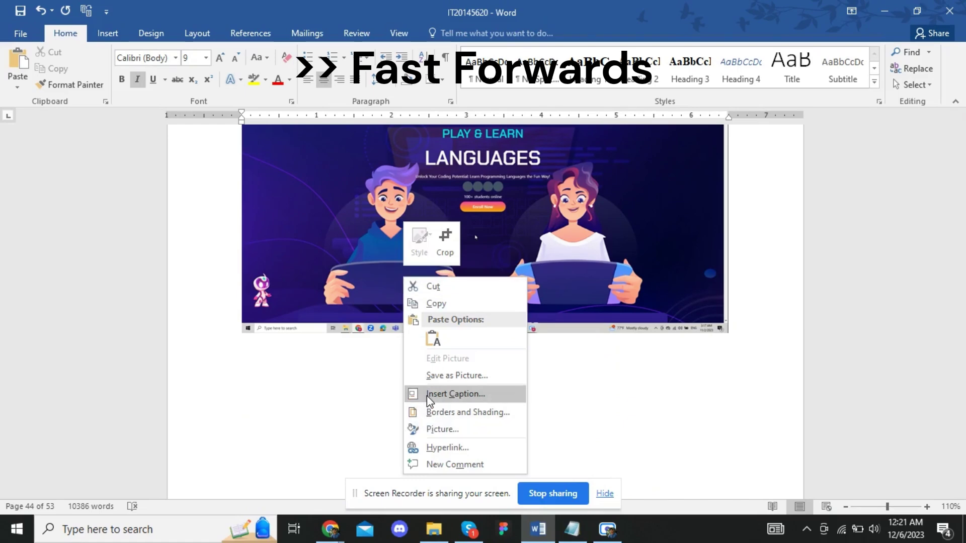
left_click(430, 394)
left_click(572, 529)
key("Delete")
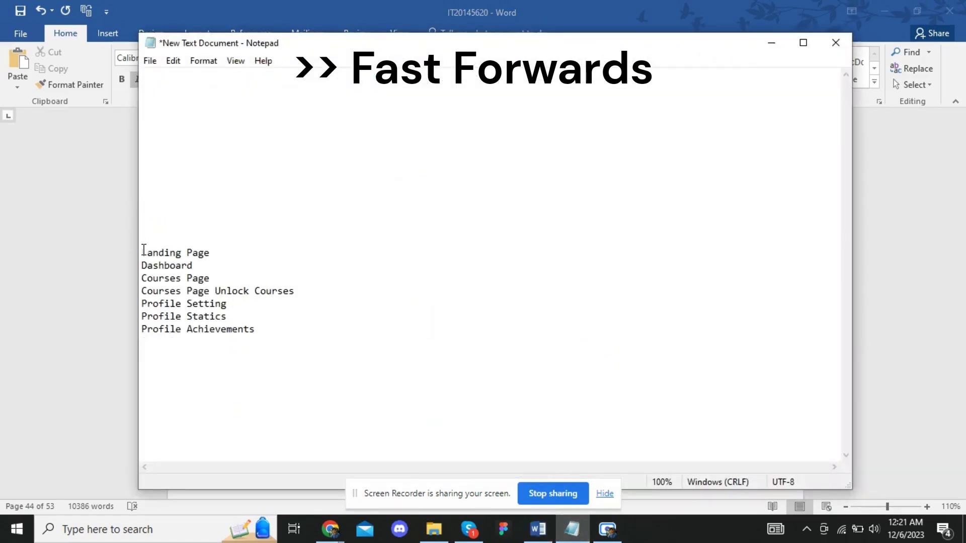
left_click_drag(143, 250, 210, 250)
key("ctrl+x")
left_click(771, 43)
key("ctrl+v")
left_click(492, 317)
key("ctrl+e")
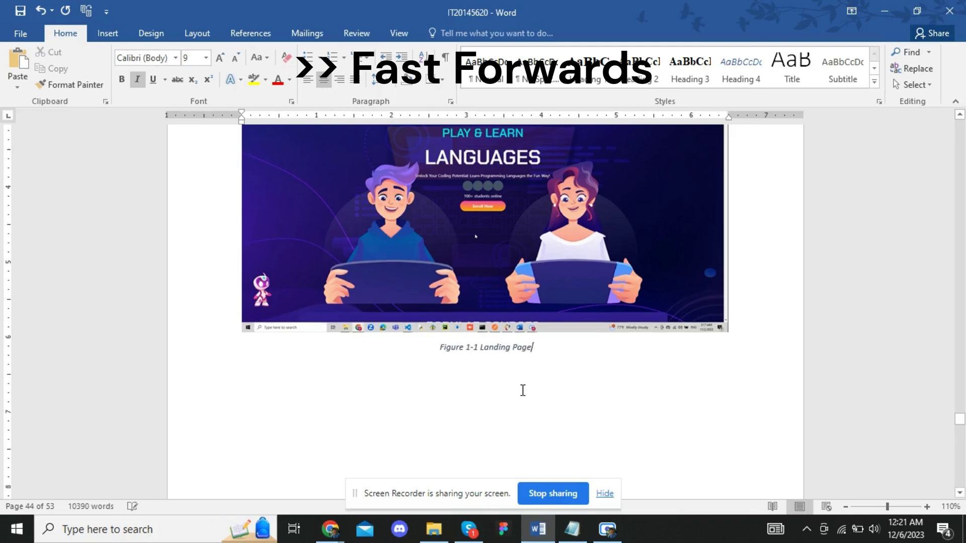
Add a centred Figure 0-2 'Dashboard' caption under the Dashboard screenshot.
scroll(521, 391, "down", 10)
right_click(375, 232)
left_click(426, 436)
left_click(573, 529)
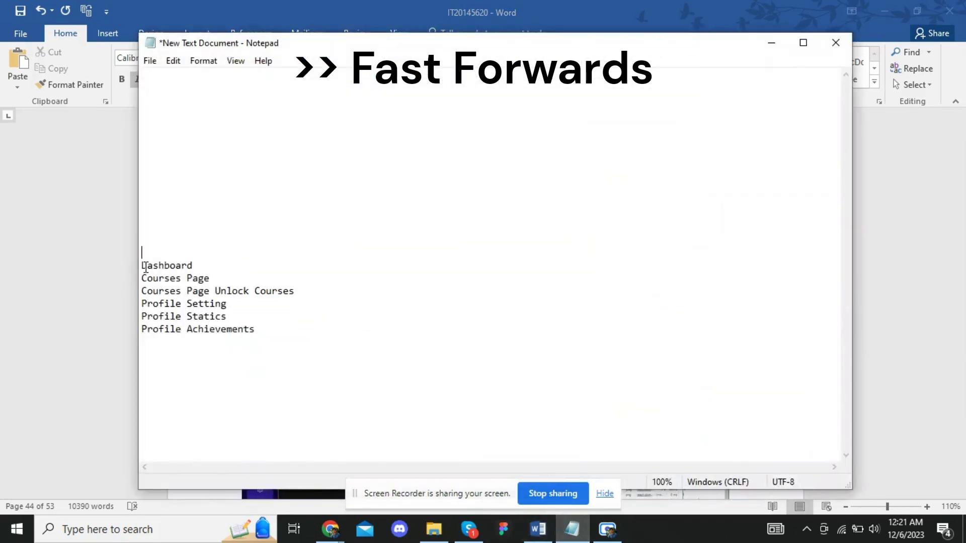
left_click_drag(142, 263, 193, 263)
key("ctrl+x")
left_click(770, 43)
key("ctrl+v")
left_click(498, 318)
key("ctrl+e")
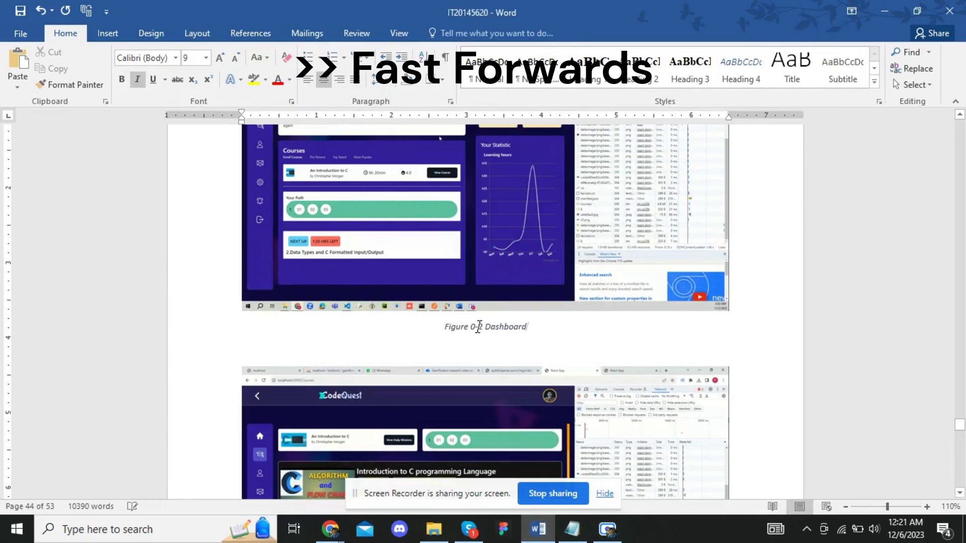
Add a centred Figure 0-3 'Courses Page' caption to the next screenshot.
scroll(457, 400, "down", 5)
scroll(409, 292, "down", 2)
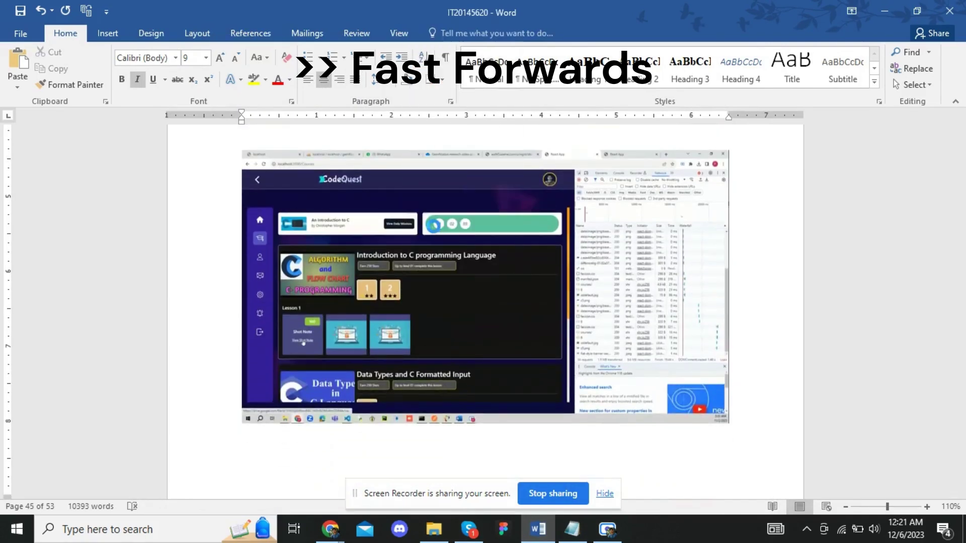
key("alt+Tab")
key("ctrl+x")
left_click(770, 43)
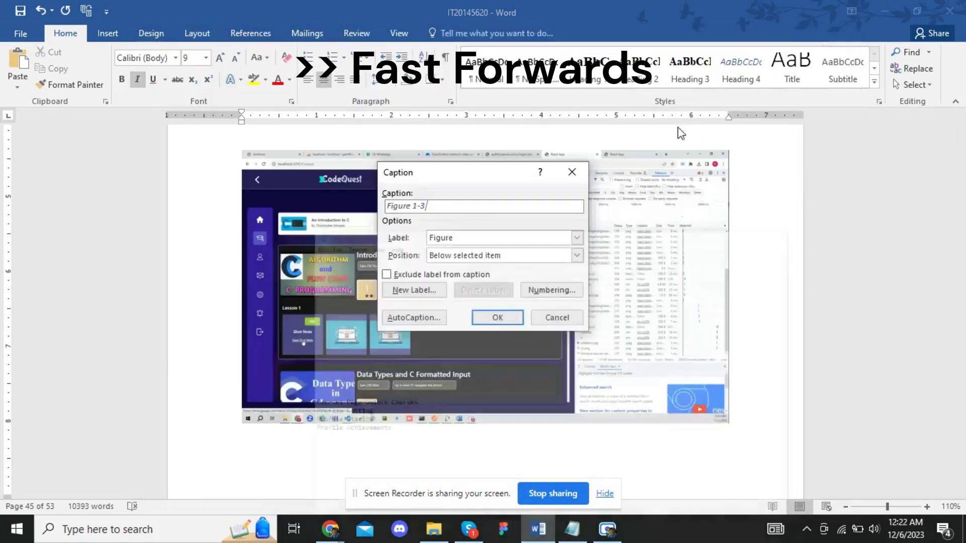
key("ctrl+v")
left_click(495, 318)
key("ctrl+e")
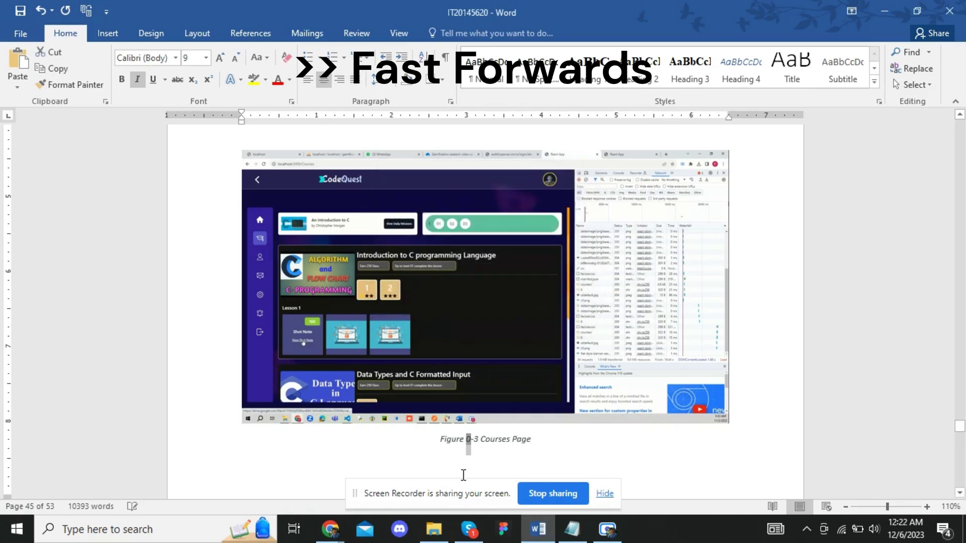
Caption the following course screenshot 'Courses Page Unlock Courses' and centre it.
scroll(463, 475, "down", 5)
scroll(458, 445, "down", 4)
right_click(391, 303)
left_click(418, 237)
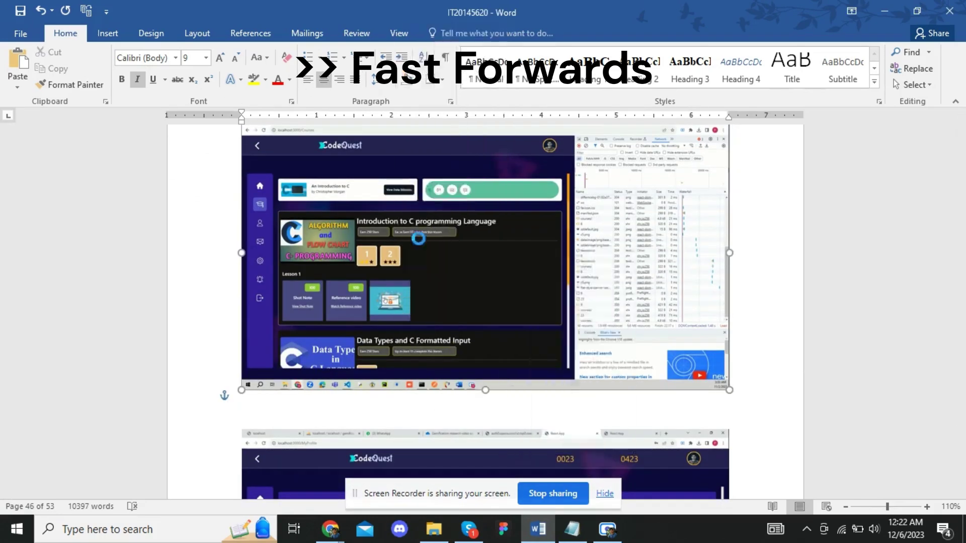
left_click(572, 529)
key("shift+End")
key("ctrl+x")
left_click(757, 41)
key("ctrl+v")
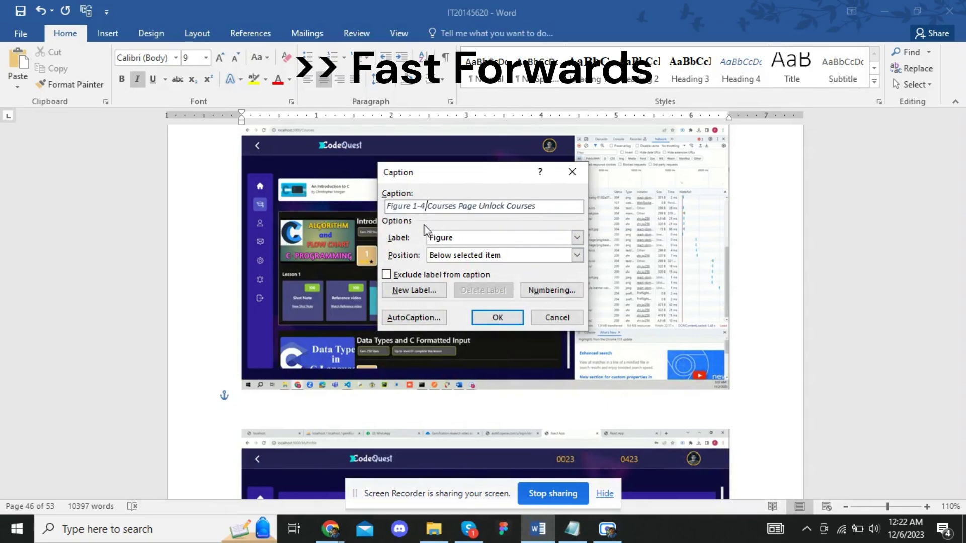
left_click(496, 317)
key("ctrl+e")
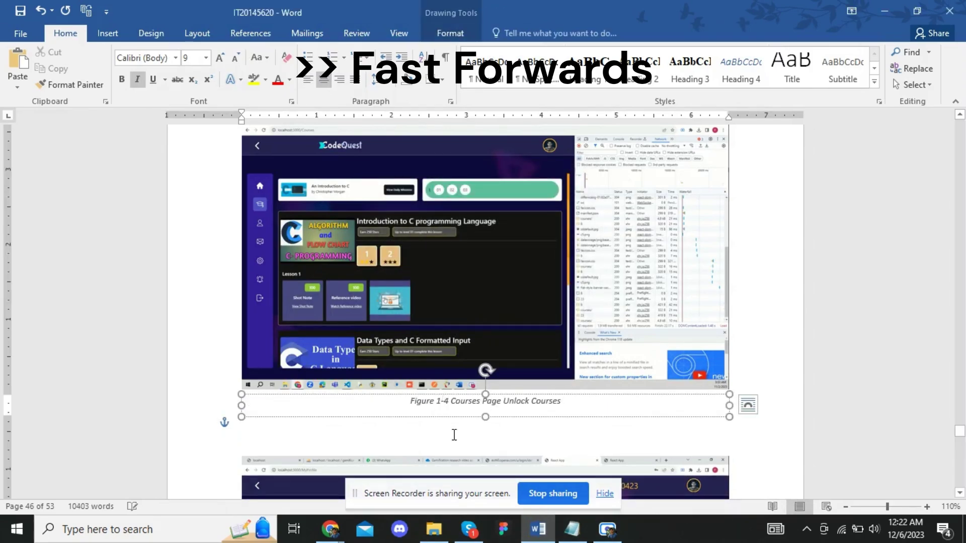
scroll(454, 435, "up", 2)
scroll(455, 440, "up", 5)
scroll(455, 440, "up", 5)
Check the figure numbering on the Landing Page caption, then scroll down to the profile screenshots.
scroll(455, 440, "up", 5)
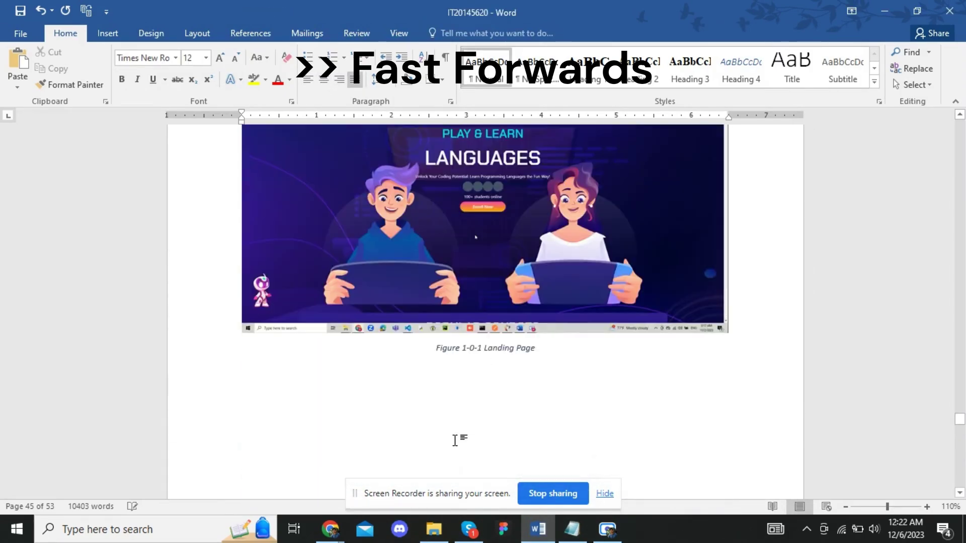
scroll(455, 440, "up", 1)
left_click(475, 387)
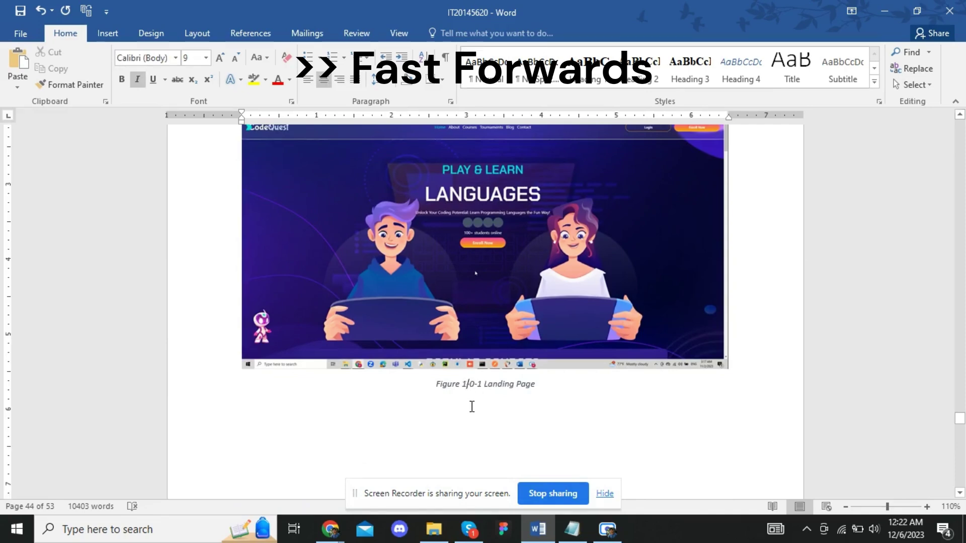
scroll(470, 400, "down", 10)
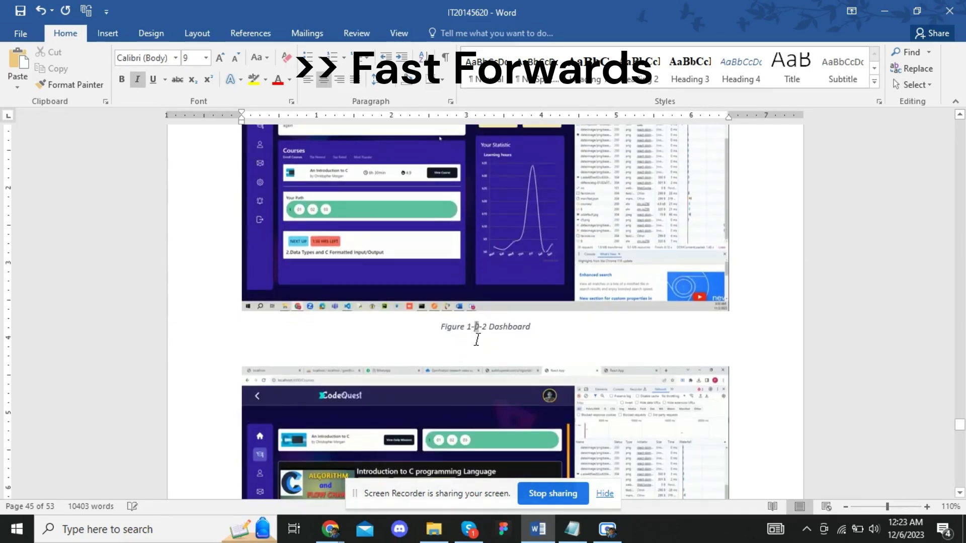
scroll(471, 353, "down", 10)
scroll(461, 374, "down", 10)
scroll(453, 282, "down", 5)
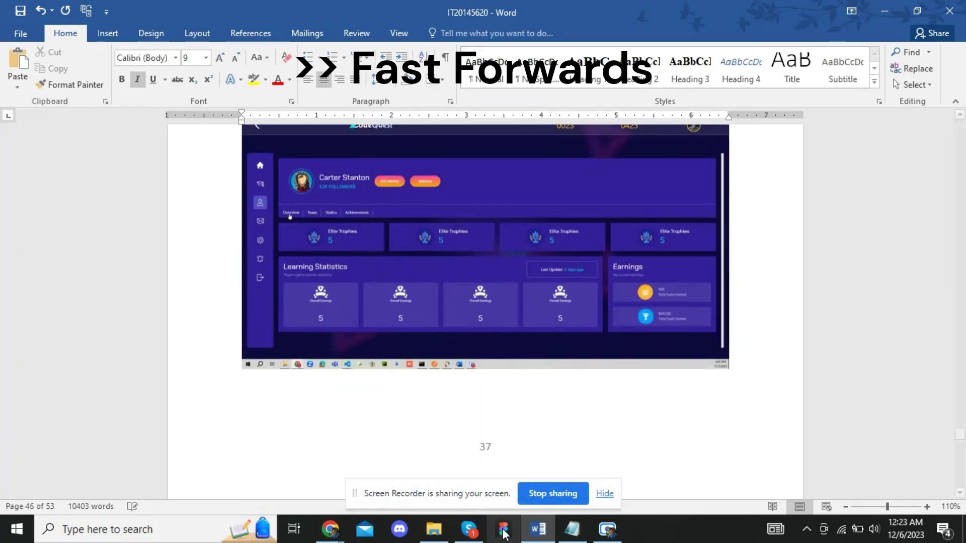
Caption the profile screenshot 'Profile Setting' using the title cut from the Notepad list.
left_click(572, 529)
left_click_drag(141, 291, 228, 305)
key("ctrl+x")
left_click(771, 43)
right_click(446, 289)
left_click(496, 209)
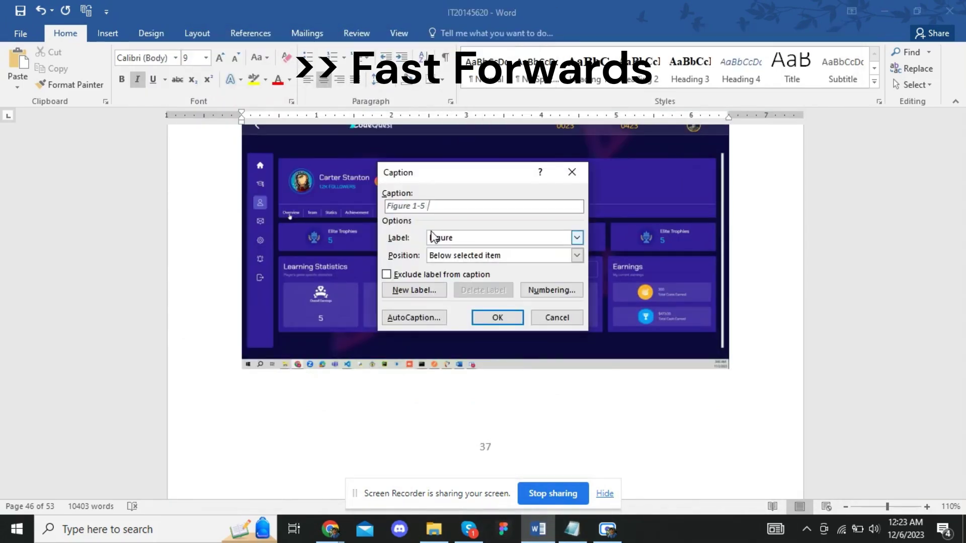
key("ctrl+v")
left_click(496, 317)
scroll(433, 370, "down", 5)
scroll(347, 322, "down", 5)
Caption the Statics screenshot as 'Figure 0-6 Profile Statics' from the Notepad title.
right_click(345, 231)
left_click(380, 418)
left_click(572, 529)
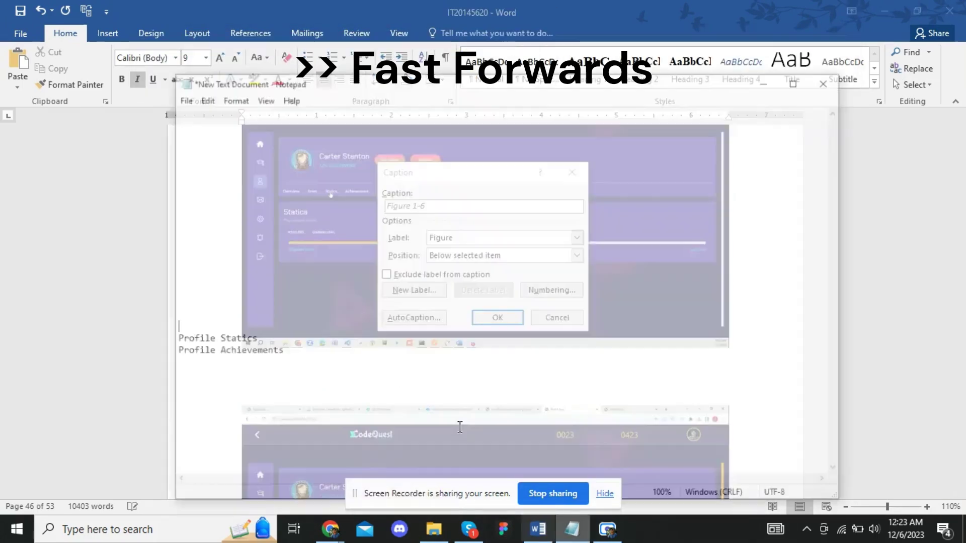
left_click_drag(142, 315, 228, 315)
key("ctrl+x")
left_click(771, 43)
key("ctrl+v")
left_click(497, 317)
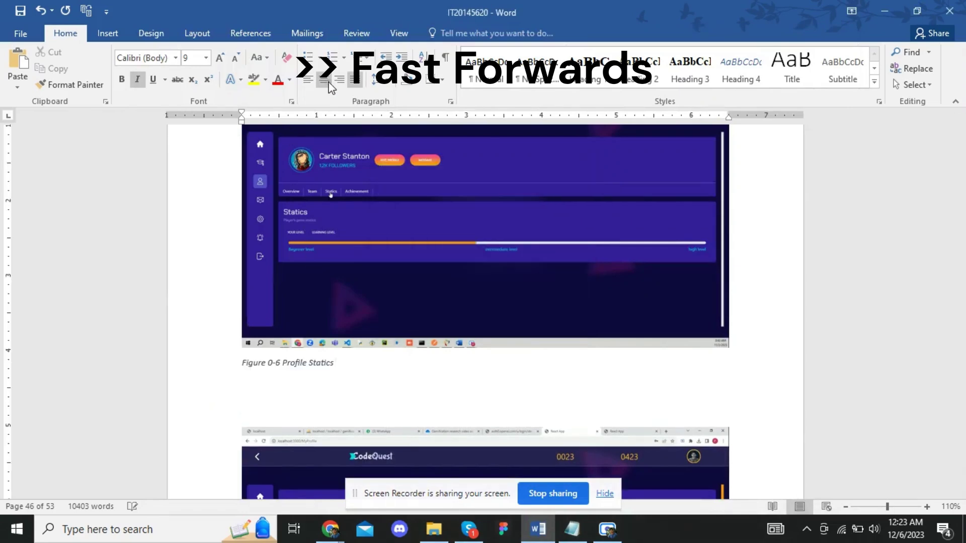
Add the centred caption 'Figure 0-7 Profile Achievements' to the achievements screenshot.
scroll(433, 302, "down", 5)
right_click(372, 234)
left_click(410, 507)
key("ctrl+x")
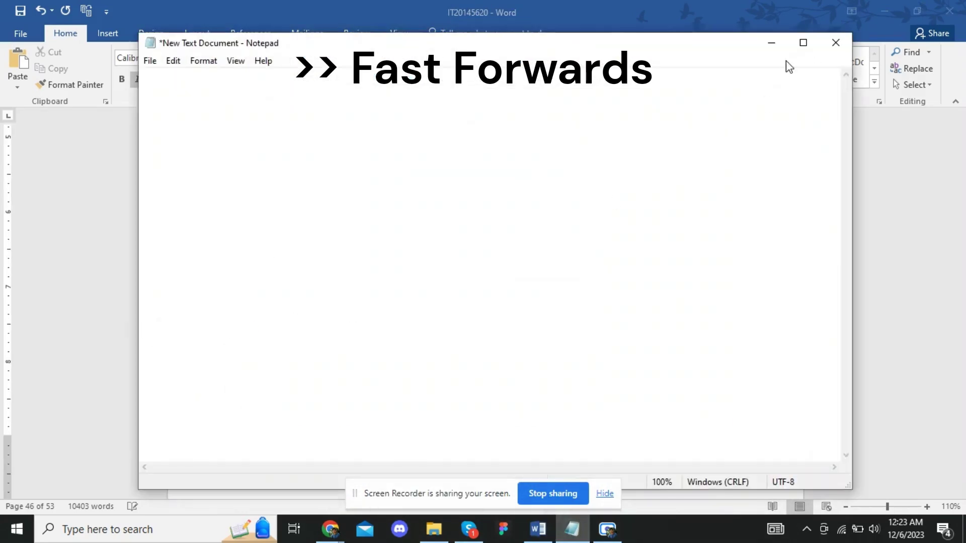
key("ctrl+v")
left_click(495, 318)
left_click(323, 80)
scroll(560, 430, "down", 3)
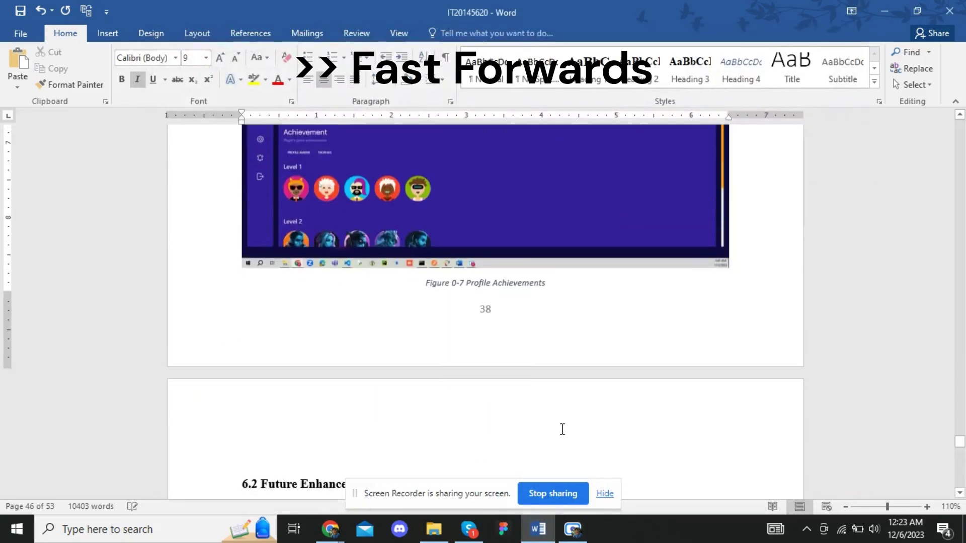
scroll(647, 394, "up", 2)
left_click_drag(960, 443, 953, 177)
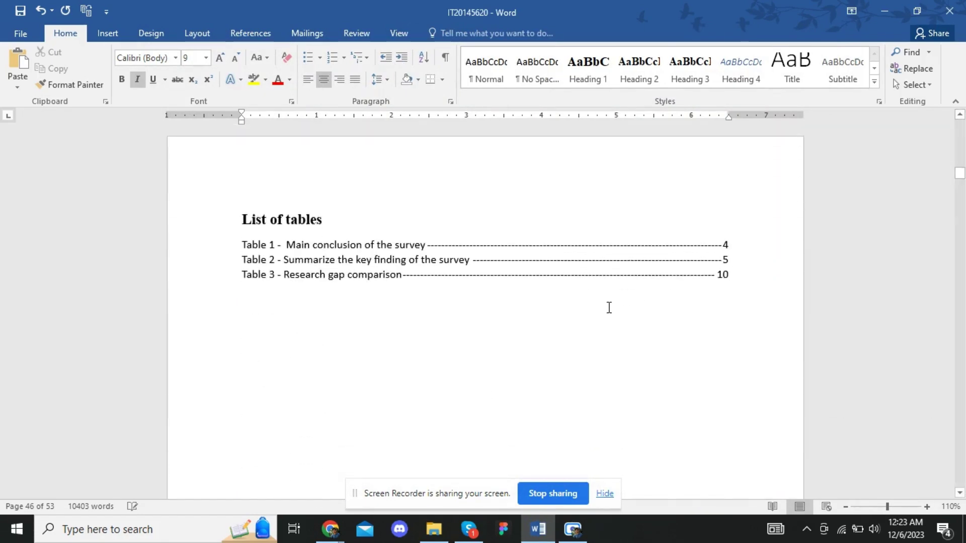
Place the cursor on the blank line below the 'List of figures' heading.
scroll(382, 388, "up", 3)
scroll(368, 371, "up", 7)
scroll(362, 365, "up", 5)
scroll(363, 366, "up", 3)
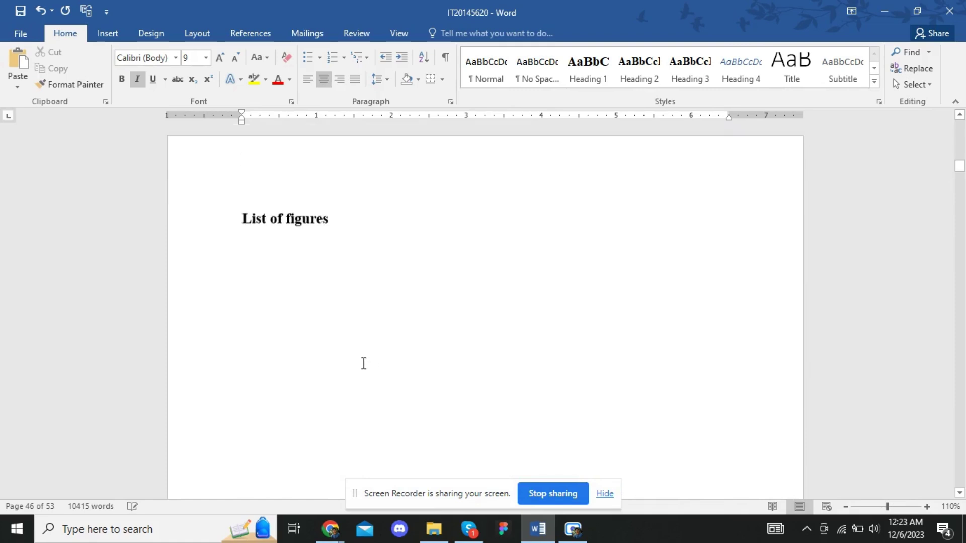
scroll(357, 352, "up", 1)
left_click(261, 272)
left_click(262, 283)
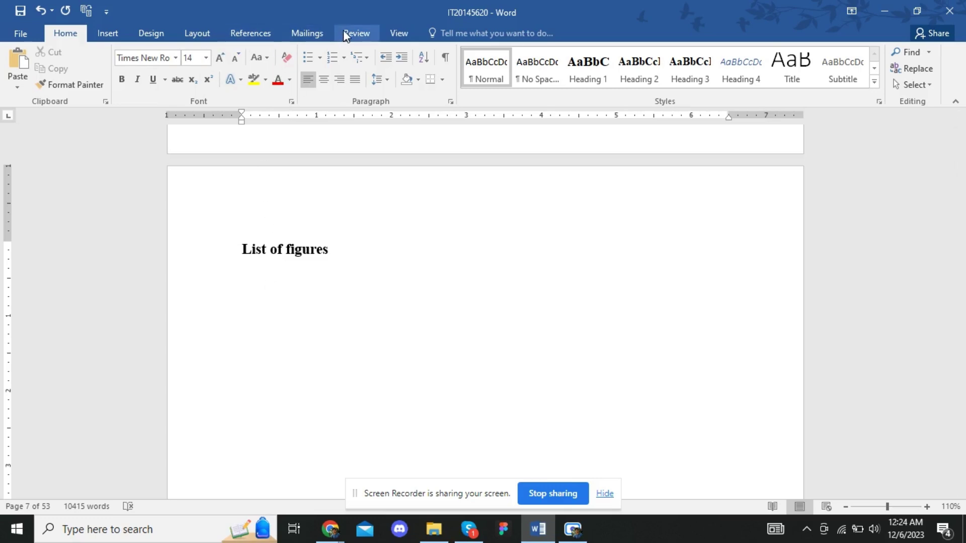
Insert a Table of Figures with the From template format and the Figure caption label.
left_click(251, 33)
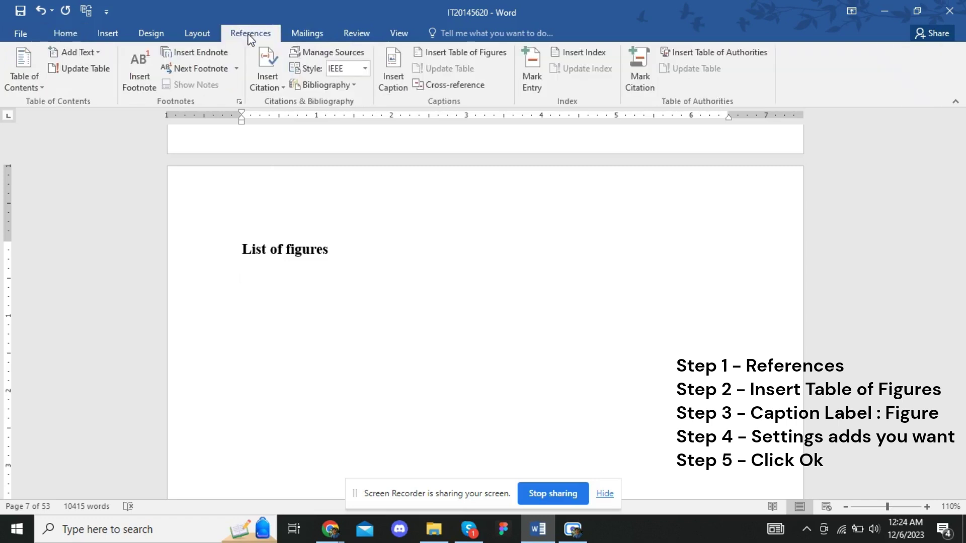
left_click(443, 53)
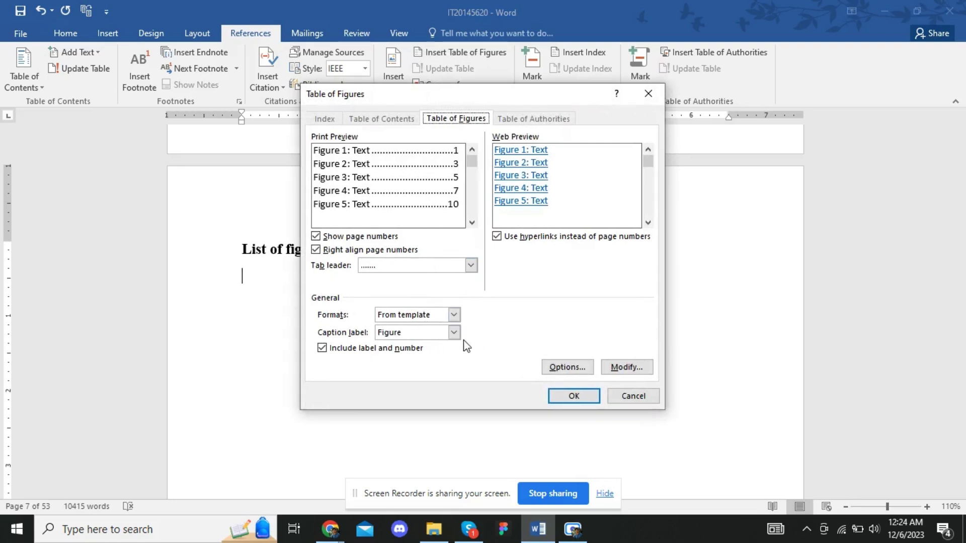
left_click(453, 315)
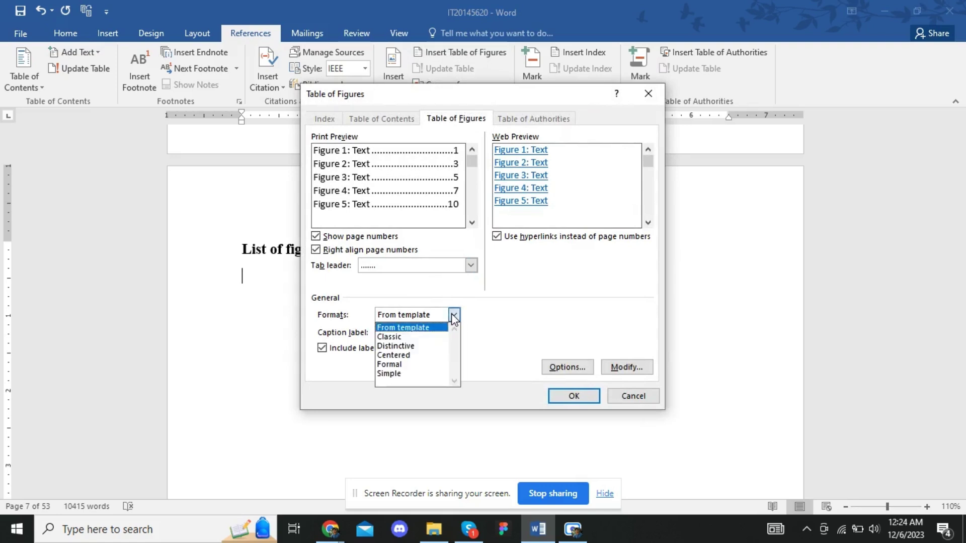
left_click(453, 314)
left_click(454, 332)
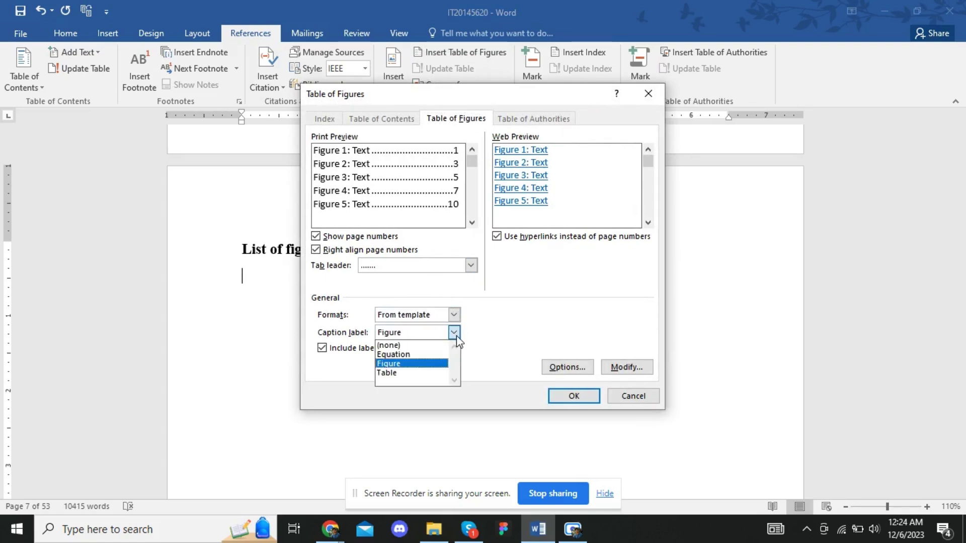
left_click(455, 333)
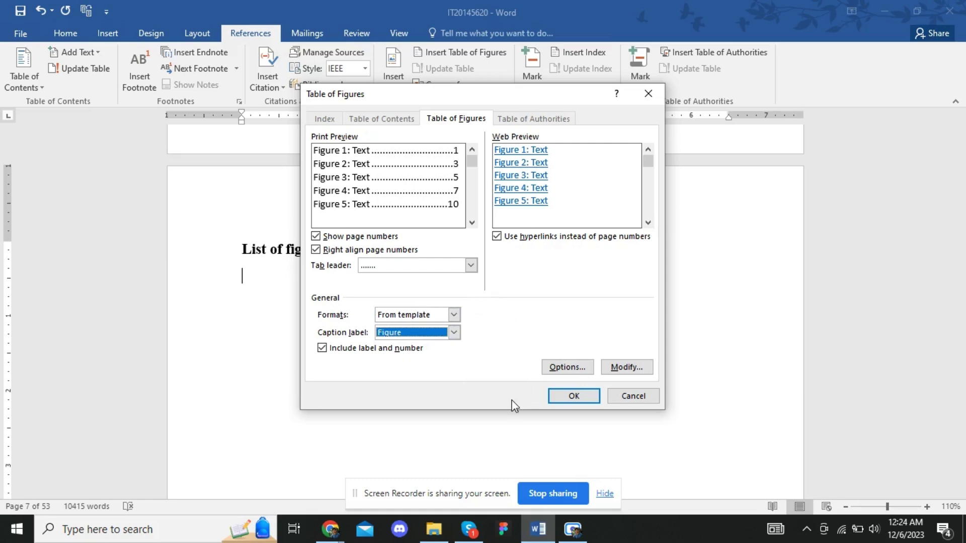
left_click(574, 396)
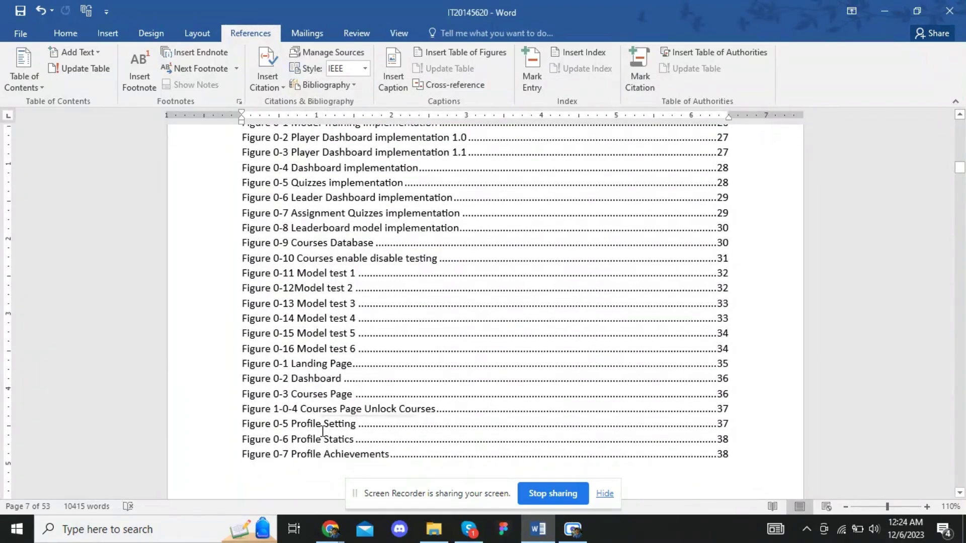
scroll(322, 431, "up", 3)
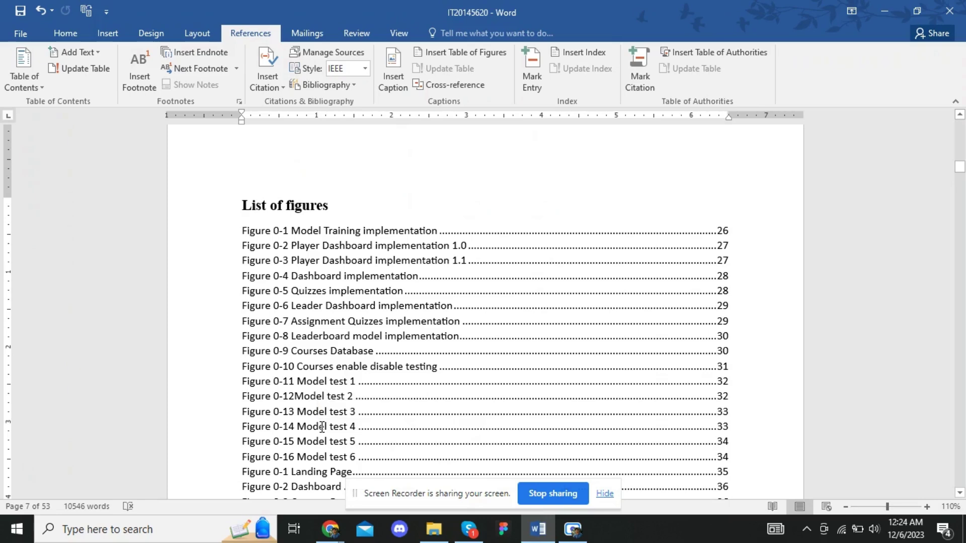
scroll(322, 427, "down", 4)
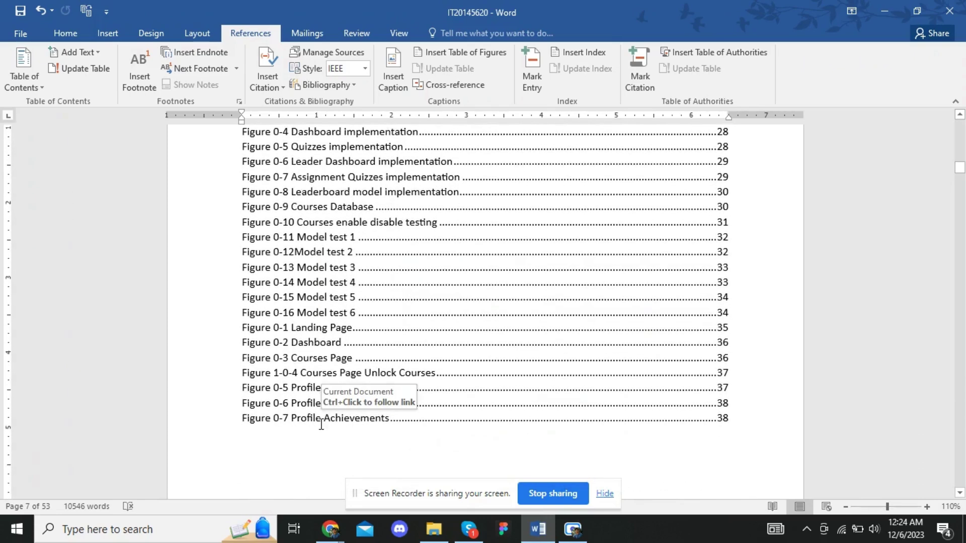
scroll(321, 425, "up", 3)
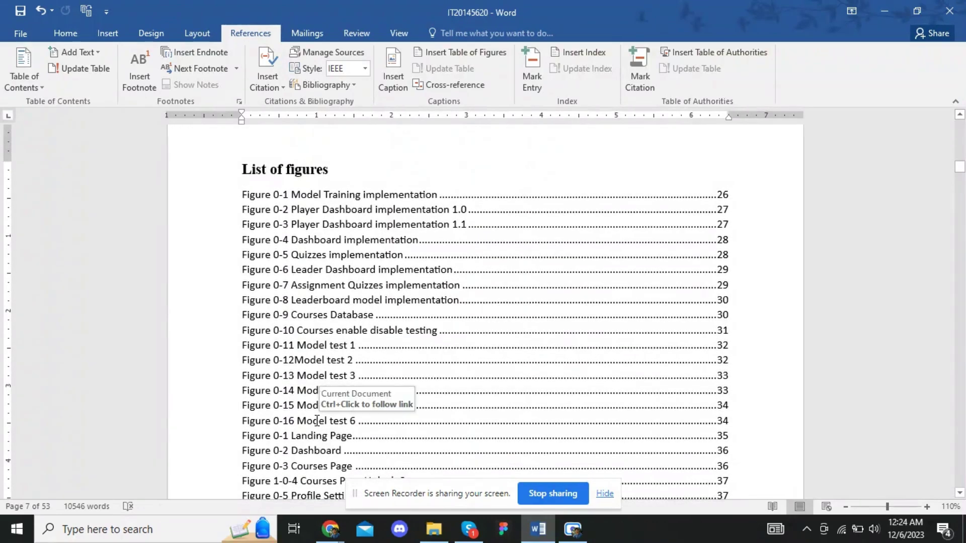